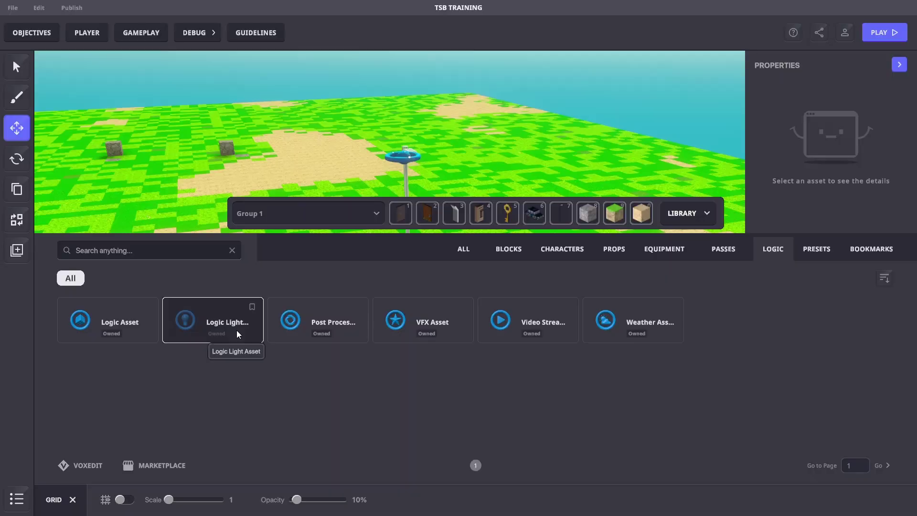
Add a Logic Light Asset named Headlight and position it at the front of the parked vehicle
drag(238, 334, 505, 336)
click(811, 121)
text(Headlight)
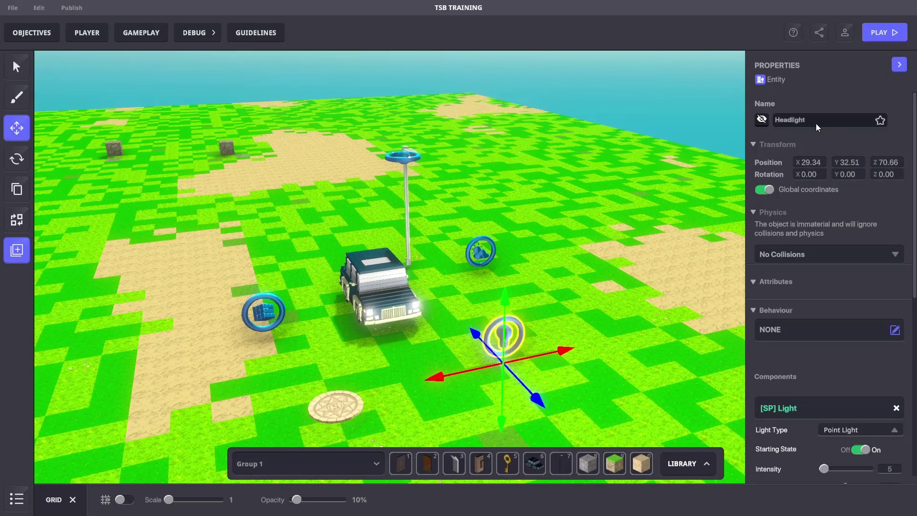
drag(524, 368, 440, 333)
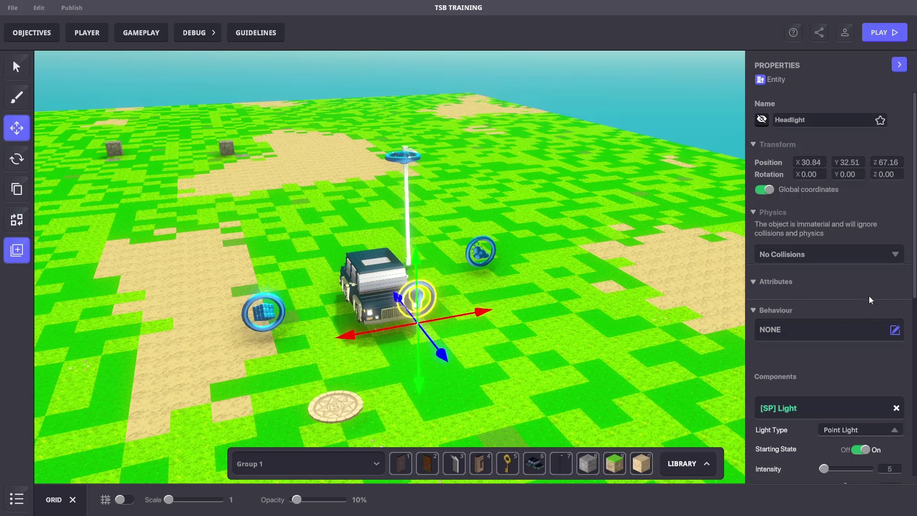
Change the Headlight's light type to Spot Light
scroll(869, 300, down, 3)
click(846, 301)
click(825, 329)
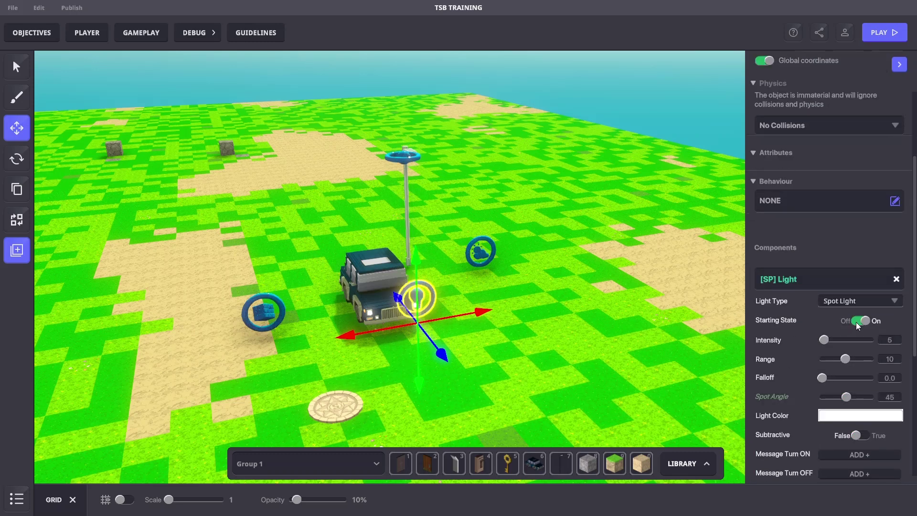
scroll(812, 327, down, 1)
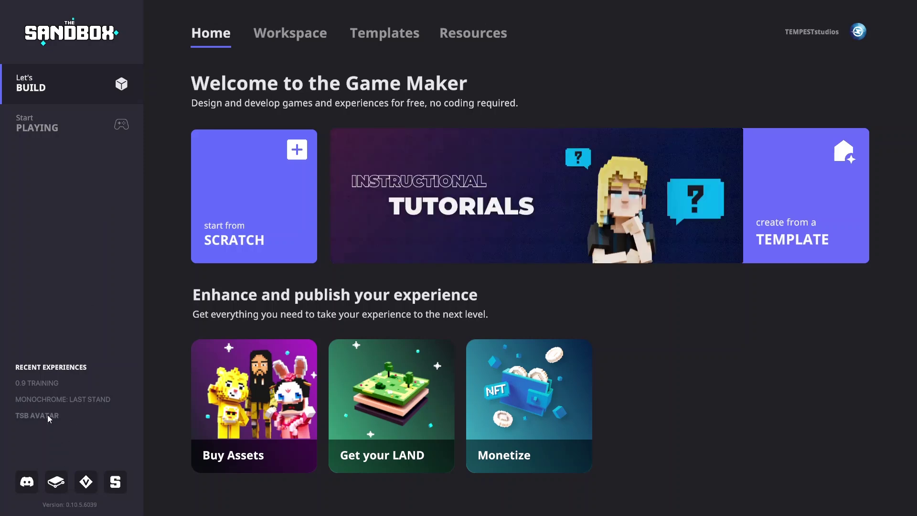
Open the TSB AVATAR experience from the recent experiences
click(48, 415)
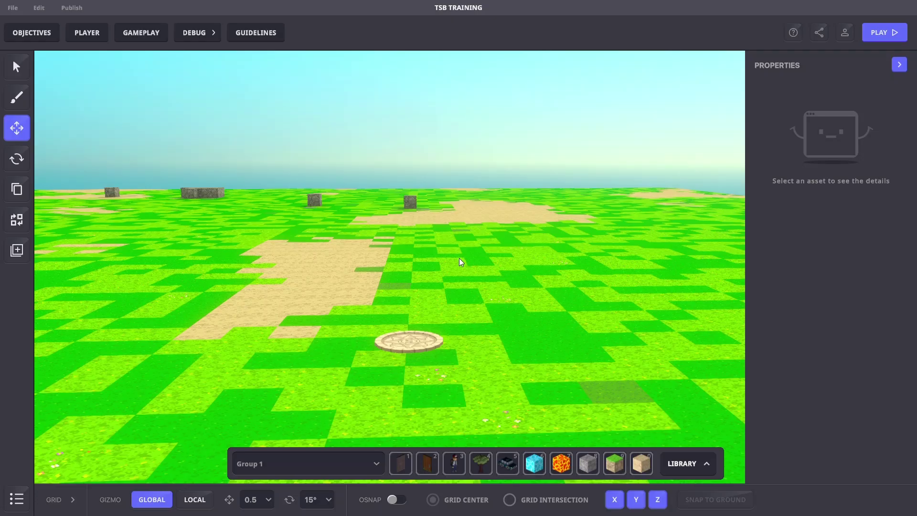
Expand the grid settings and switch the grid on and back off
click(72, 499)
click(125, 499)
click(127, 500)
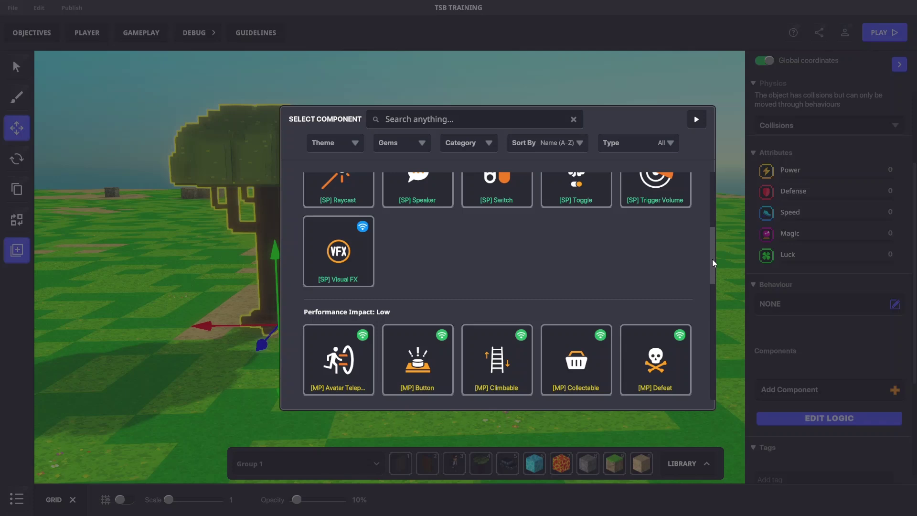
Browse the components available for the tree, including the low performance impact group
drag(712, 259, 716, 282)
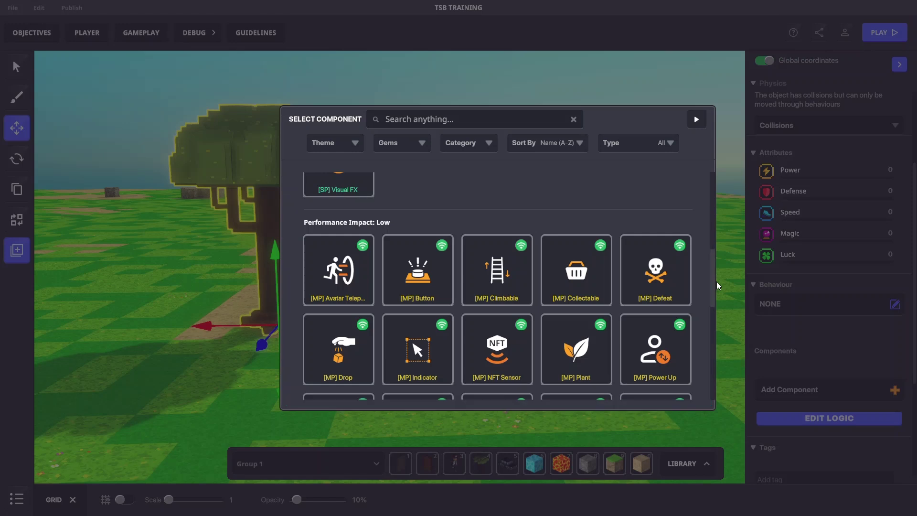
drag(717, 281, 712, 225)
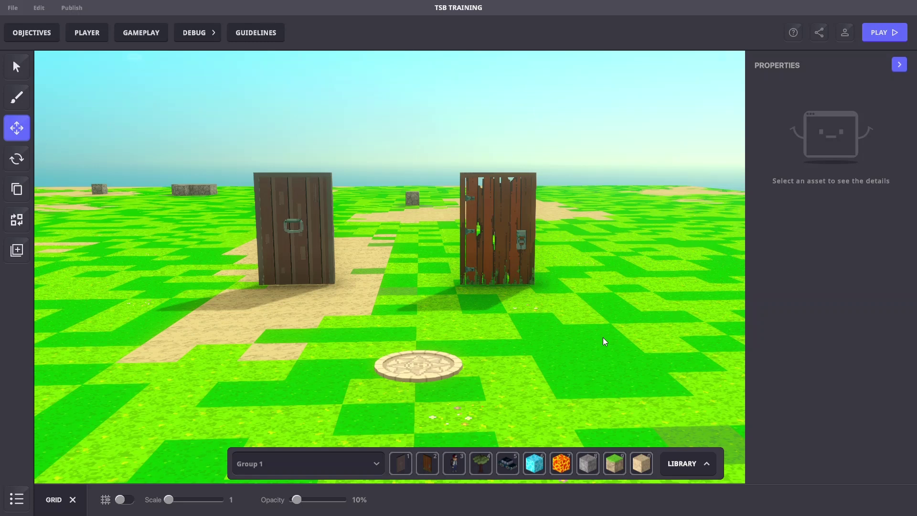
Compare the Behaviour and Components settings of the orange wooden door and the Desert Building Door
click(515, 240)
scroll(815, 311, down, 8)
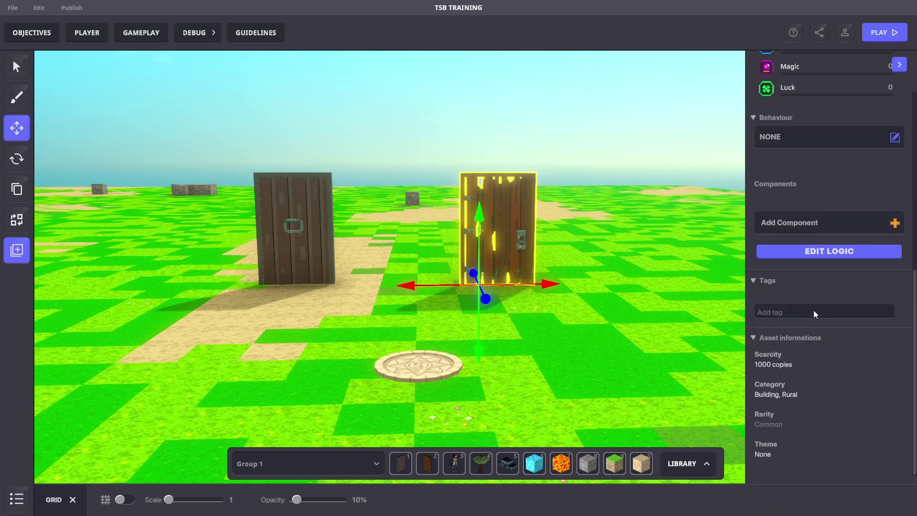
click(694, 297)
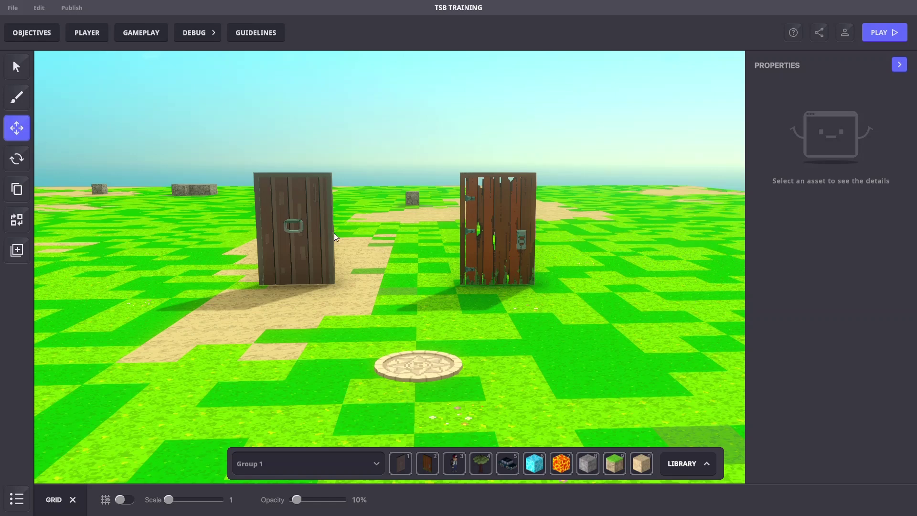
click(301, 239)
scroll(817, 270, down, 5)
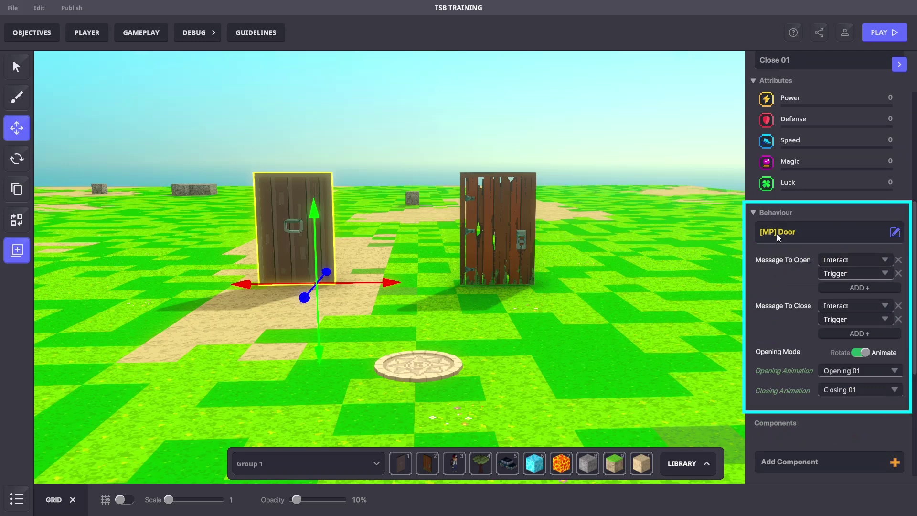
click(516, 230)
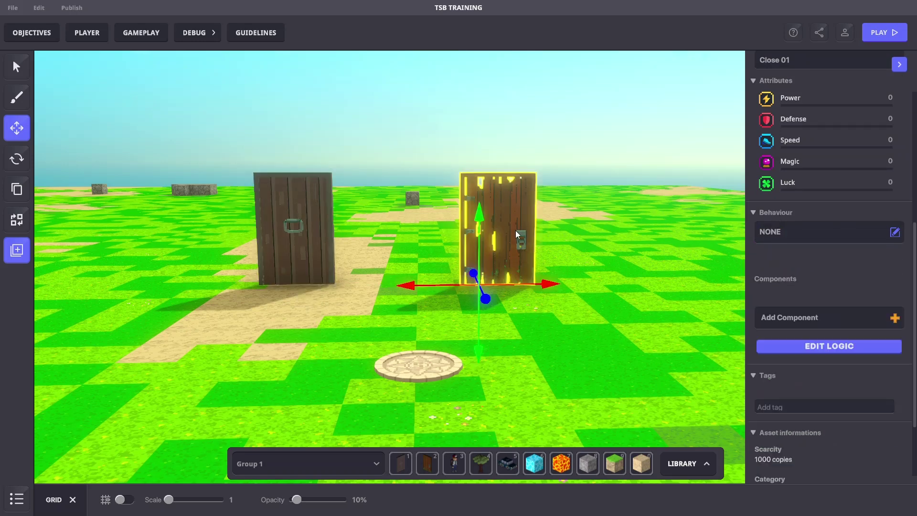
scroll(842, 258, down, 2)
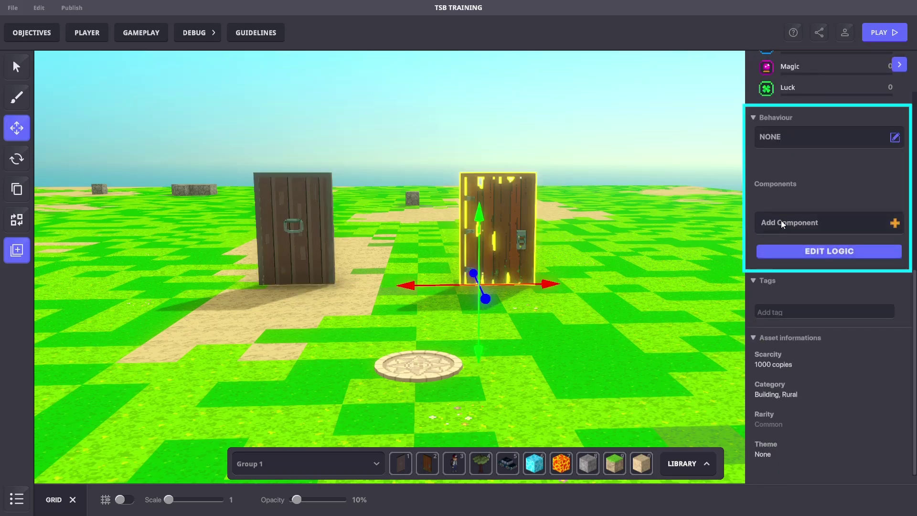
click(628, 259)
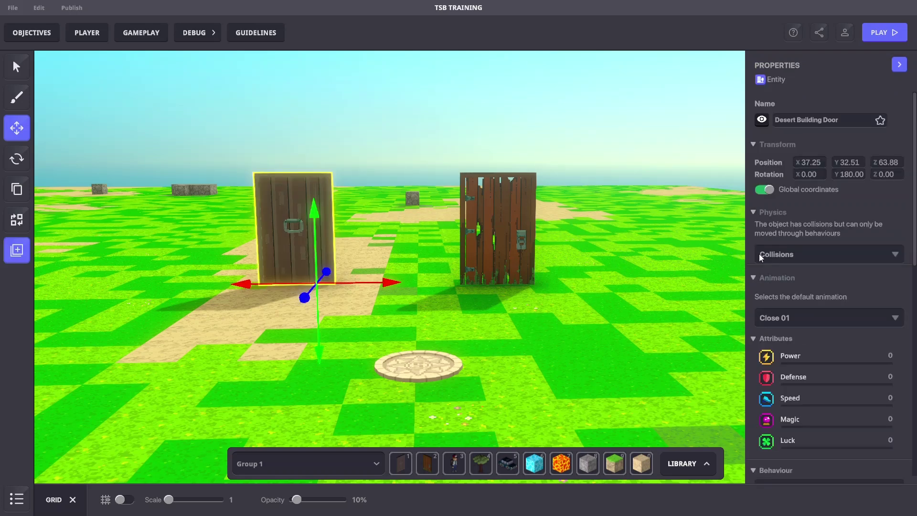
scroll(783, 263, down, 4)
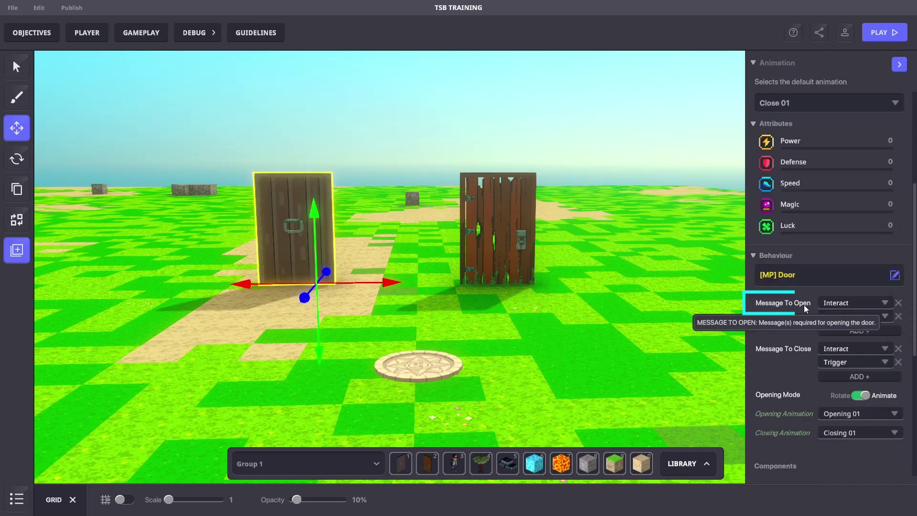
Playtest the experience, walking the avatar up to both doors and through the Desert Building Door
click(710, 291)
key(ctrl+p)
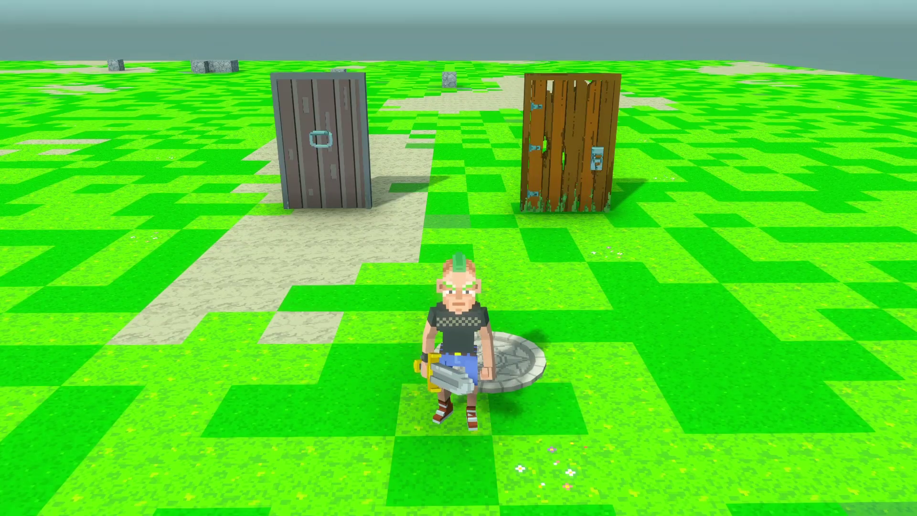
key(d)
key(w)
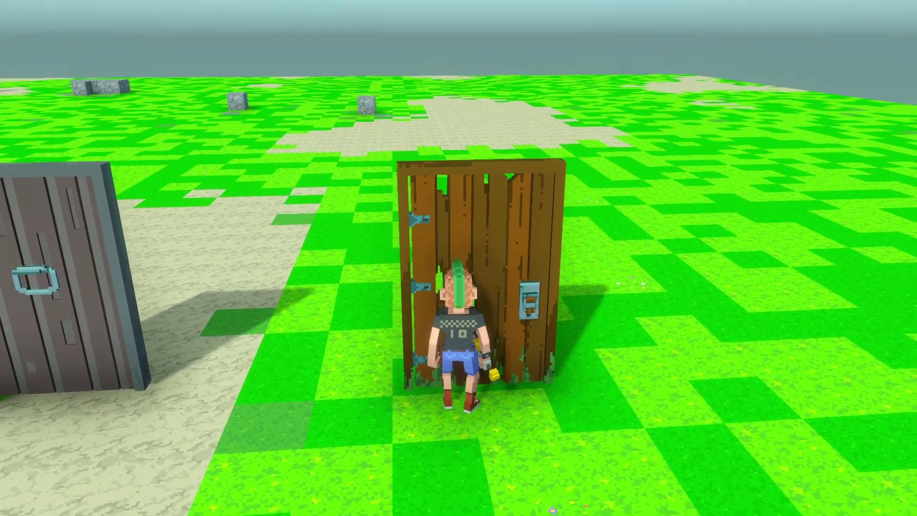
key(a)
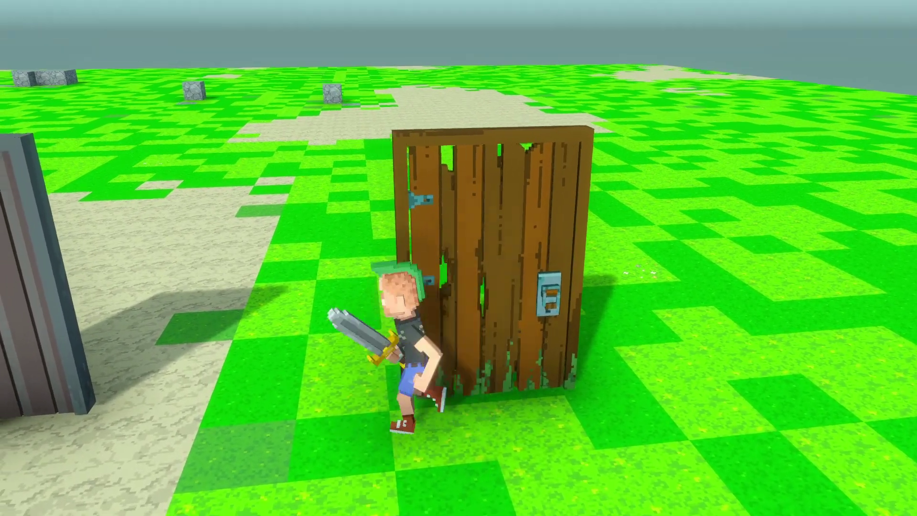
key(w)
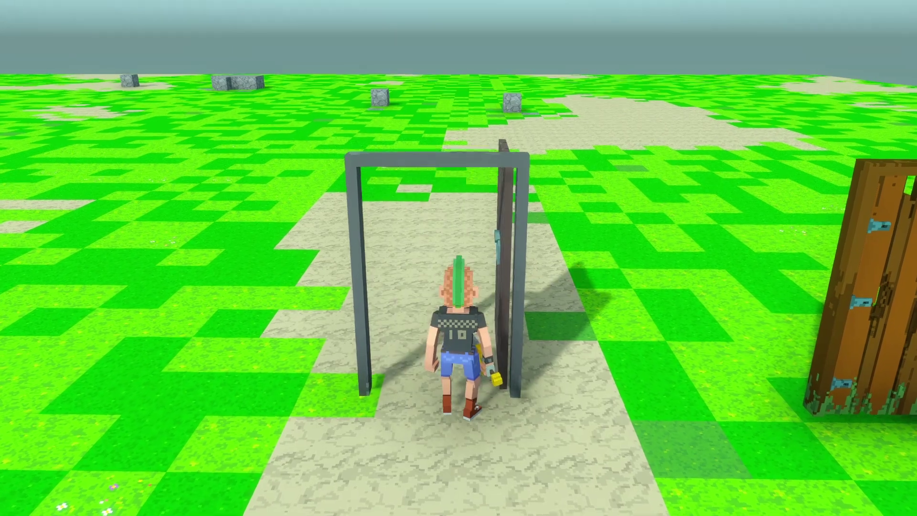
key(w)
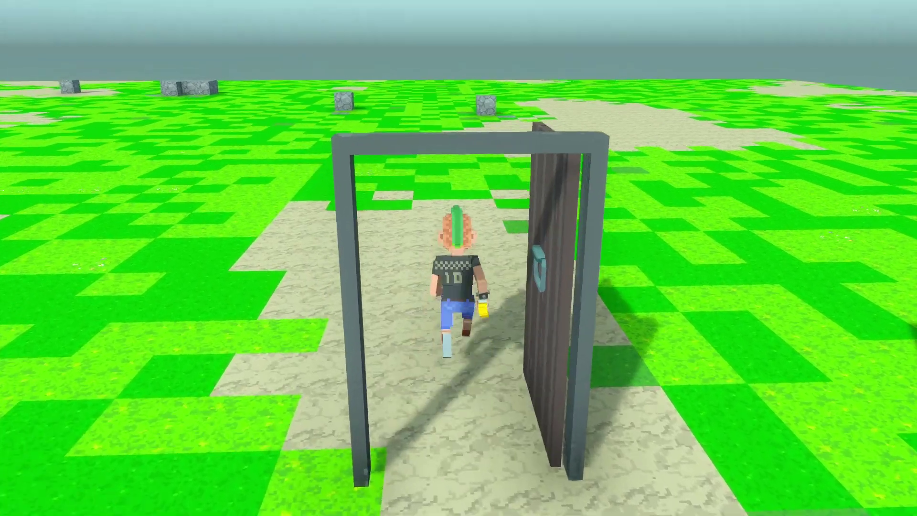
key(s)
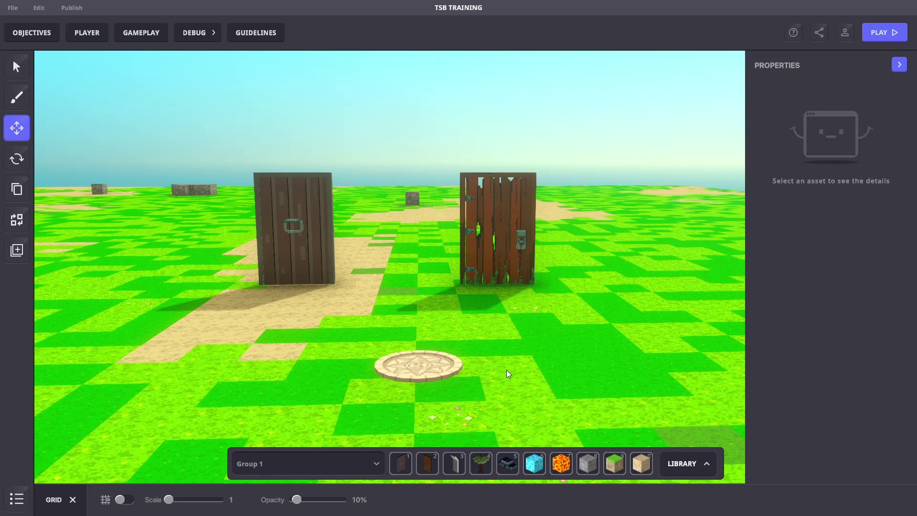
Place a Museum Info Panel on the ground just behind the spawn point, between the two doors
key(3)
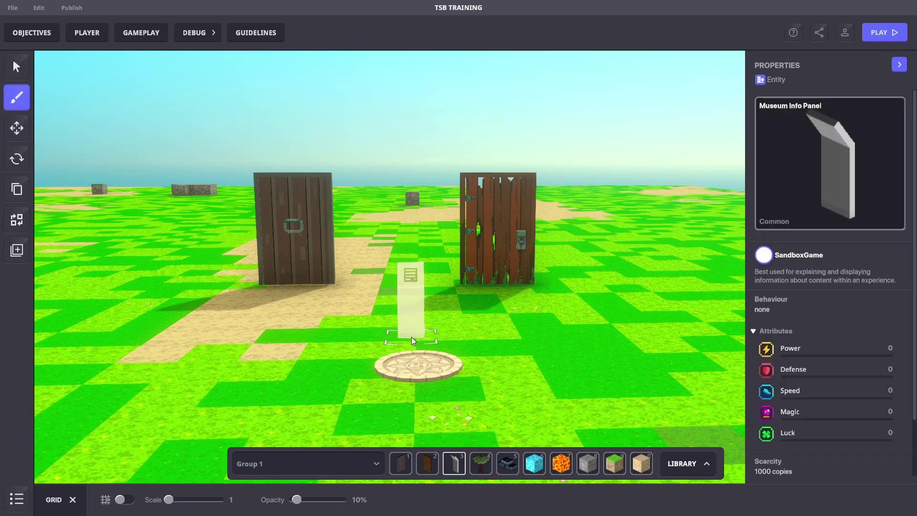
click(408, 340)
key(m)
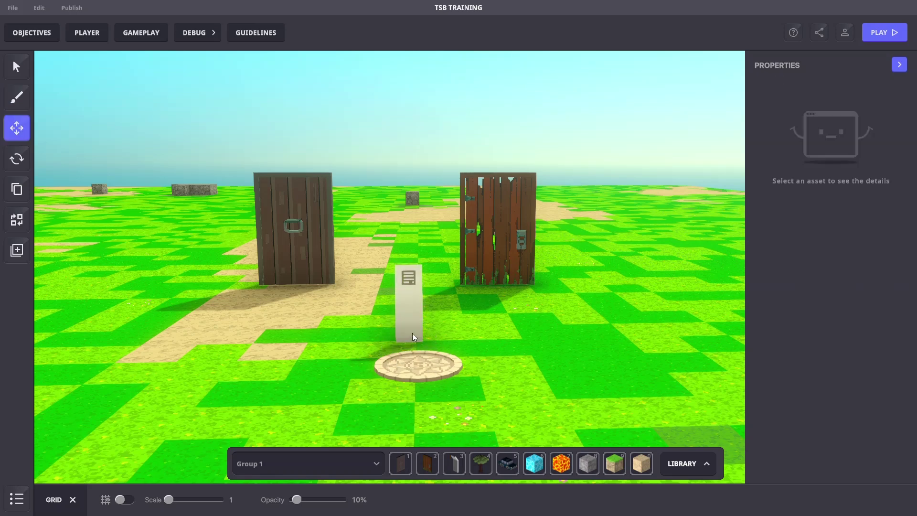
Add the [SP] Button component to the Museum Info Panel
click(411, 321)
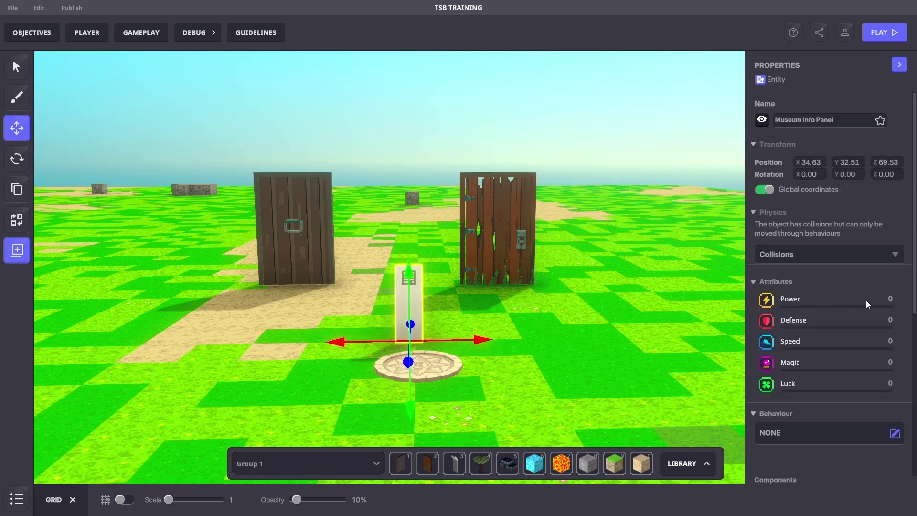
scroll(866, 301, down, 3)
click(812, 390)
click(462, 120)
text(But)
click(339, 232)
scroll(797, 263, down, 2)
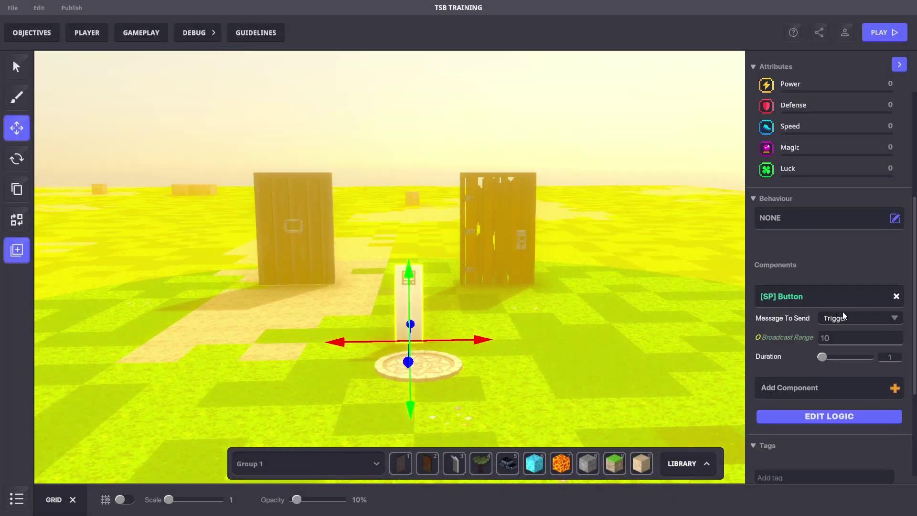
Create the message Door.Unlocked as the info panel button's Message To Send
click(844, 318)
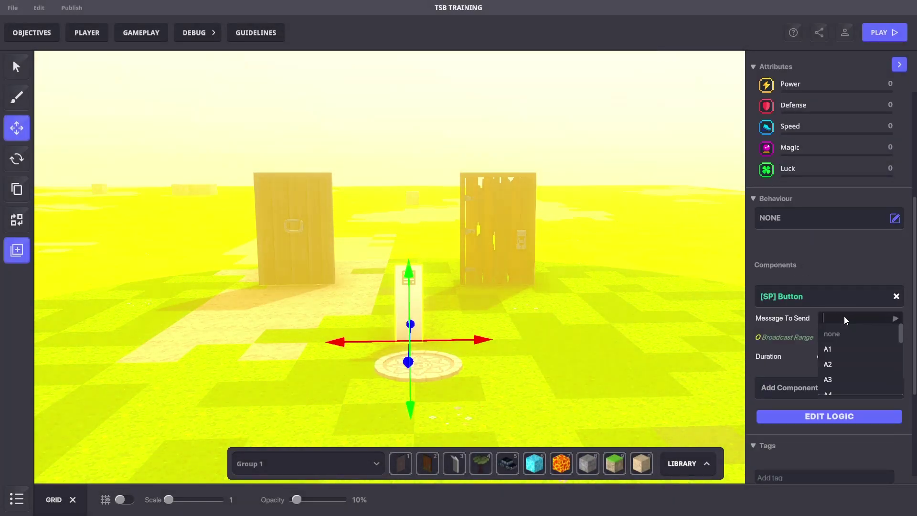
text(Door.Un)
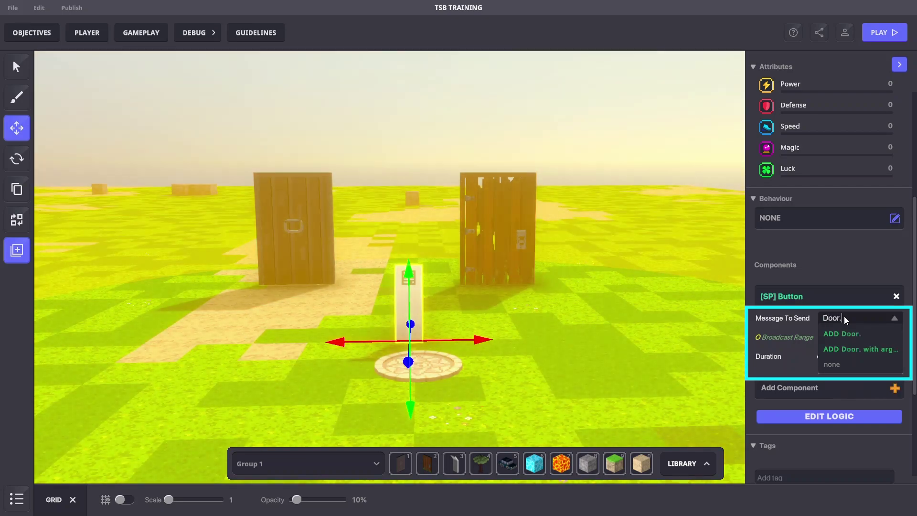
text(locked)
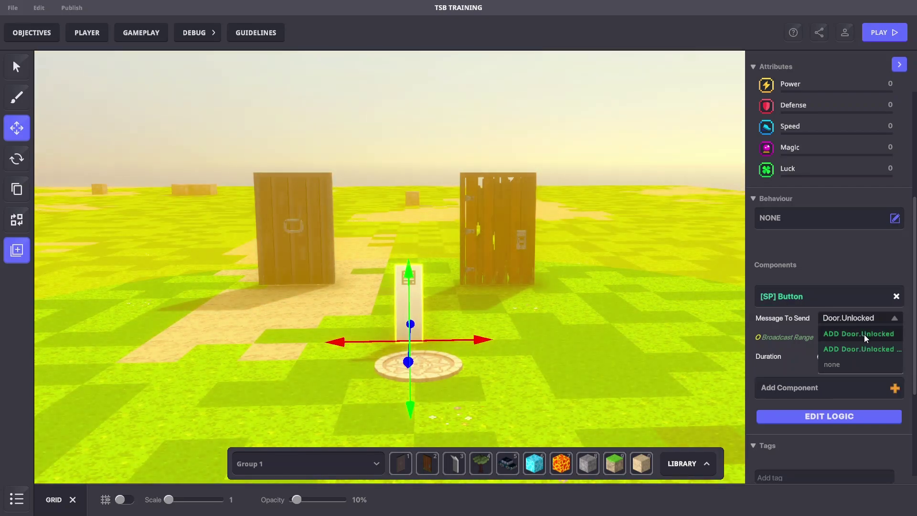
click(864, 334)
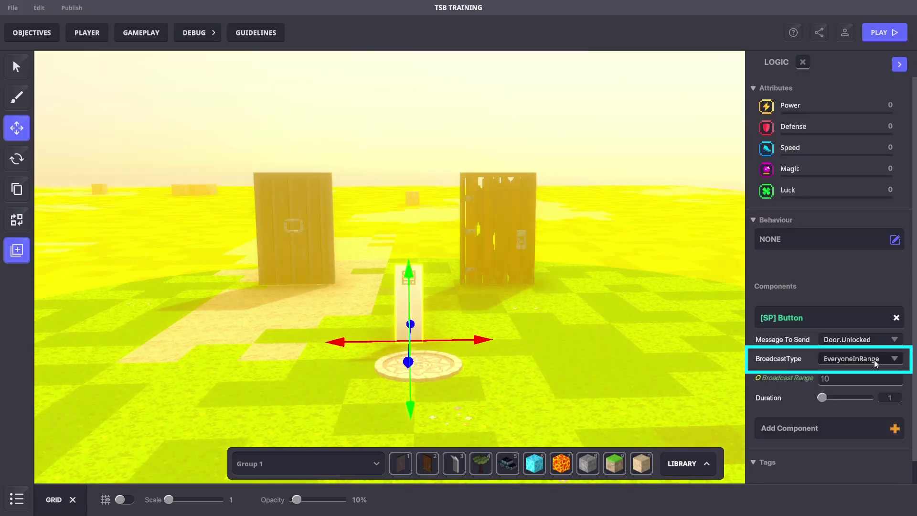
click(667, 335)
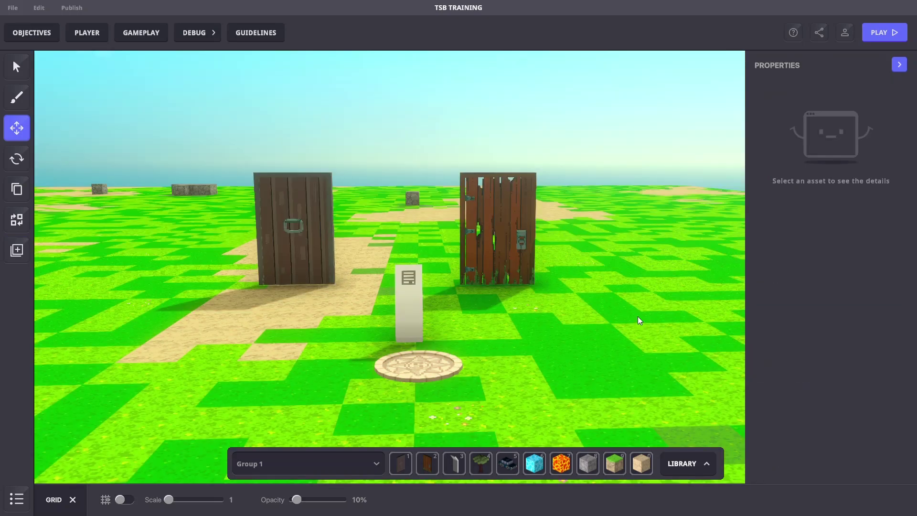
Remove the Trigger message from the Desert Building Door's Message To Open
click(419, 301)
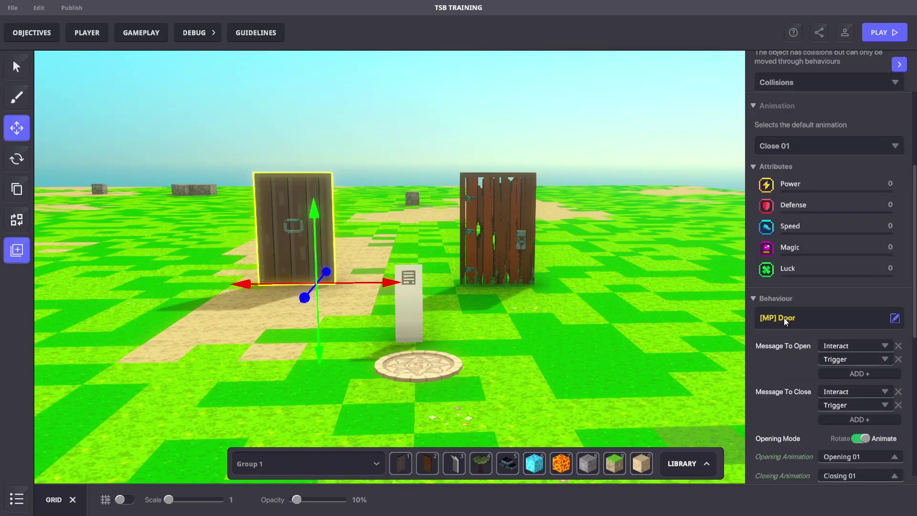
scroll(785, 319, down, 2)
click(898, 275)
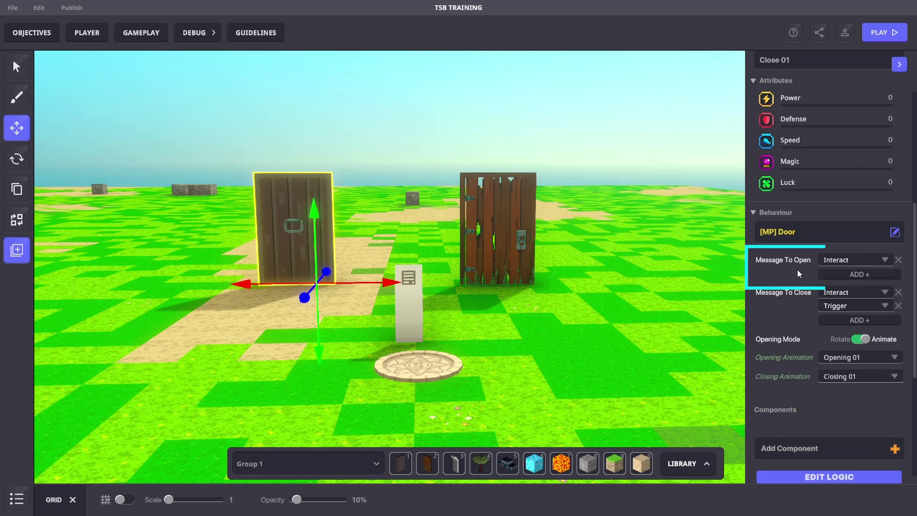
Set the Desert Building Door's remaining Message To Open to Door.Unlocked
click(838, 259)
text(Doort)
key(BackSpace)
text(.)
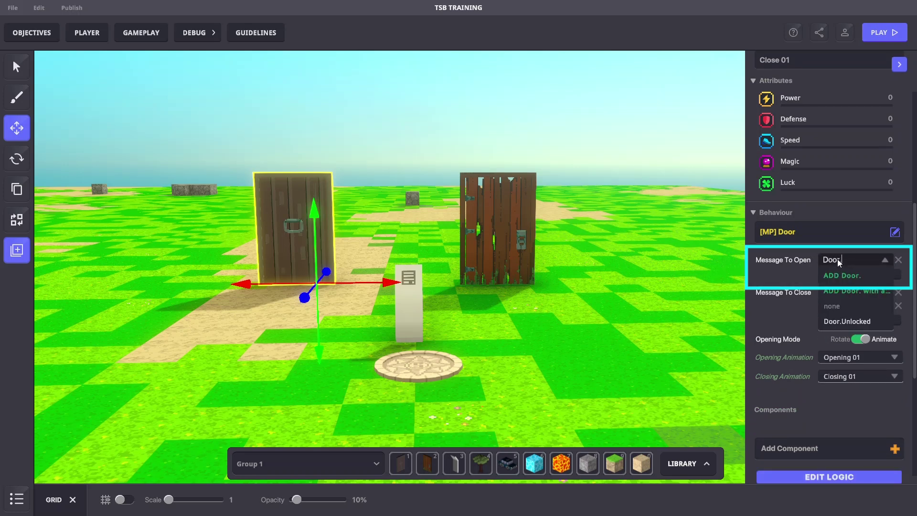
text(Unlocked)
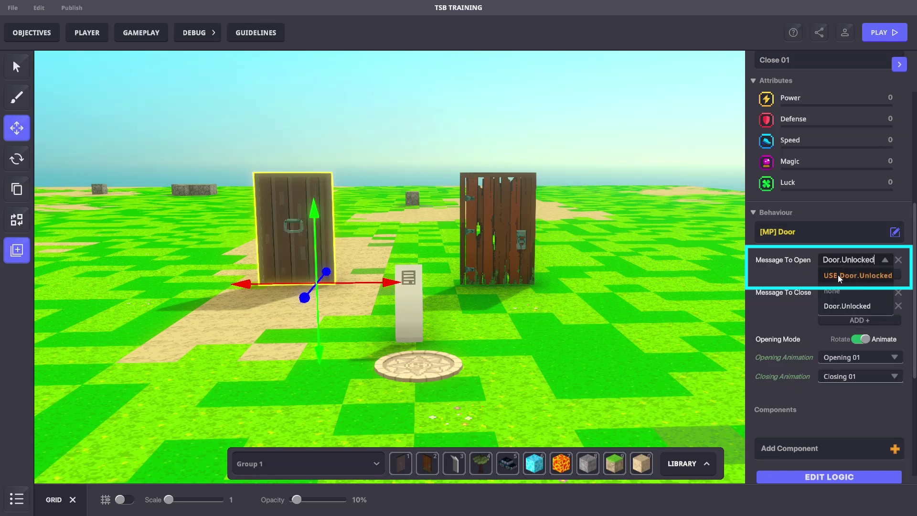
click(843, 275)
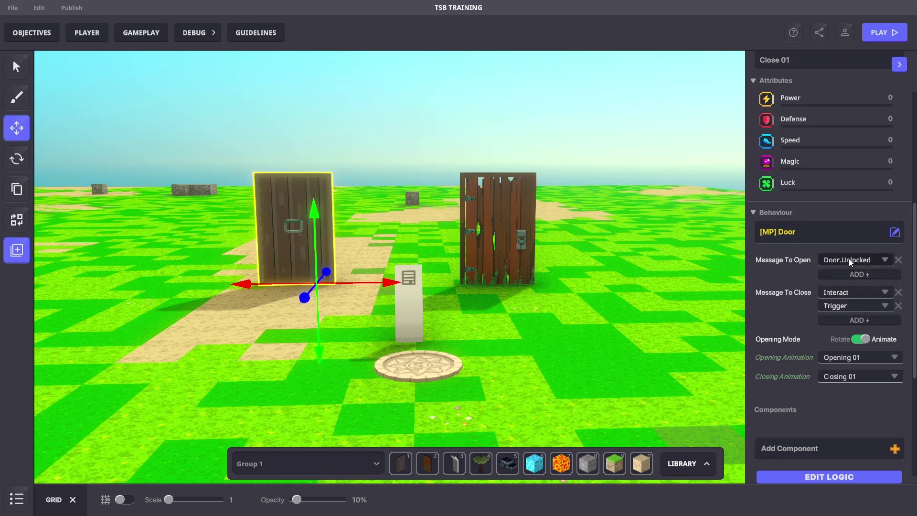
click(848, 259)
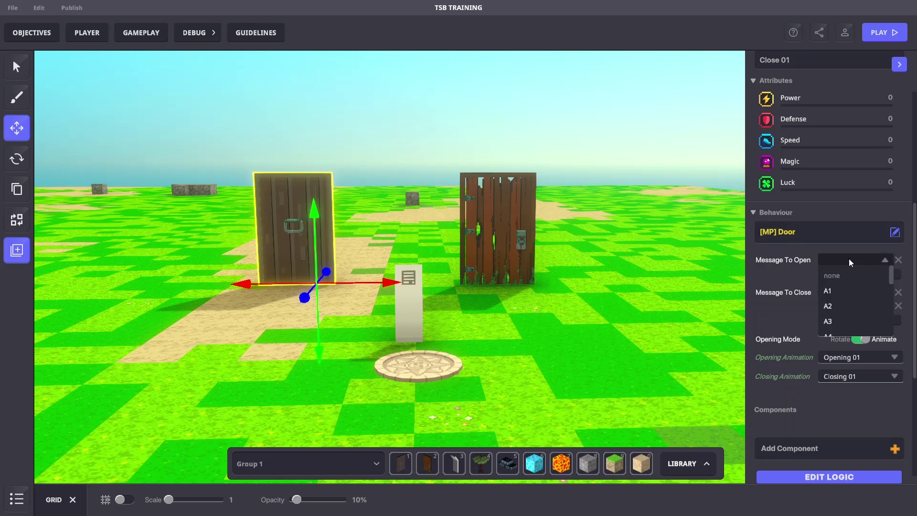
click(848, 258)
Assign the [MP] Door behaviour to the weathered brown wooden door
click(512, 229)
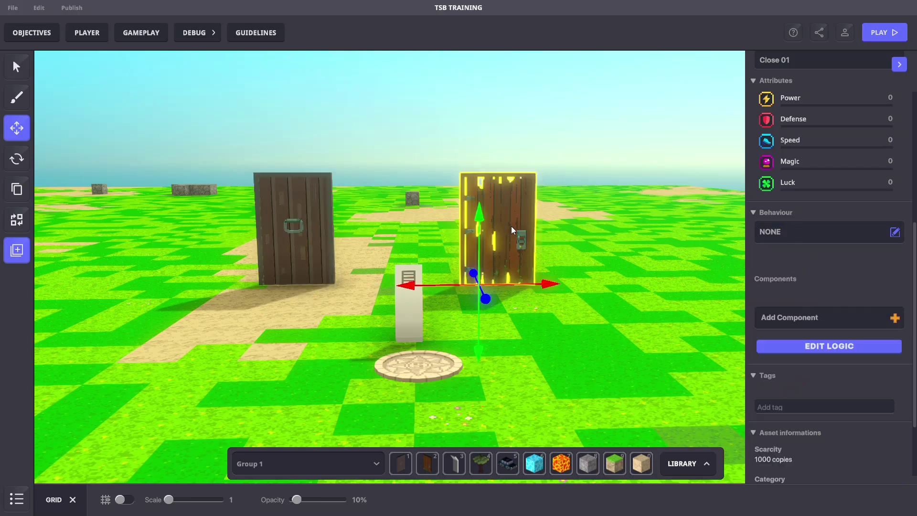
click(783, 231)
click(436, 115)
text(Door)
click(340, 237)
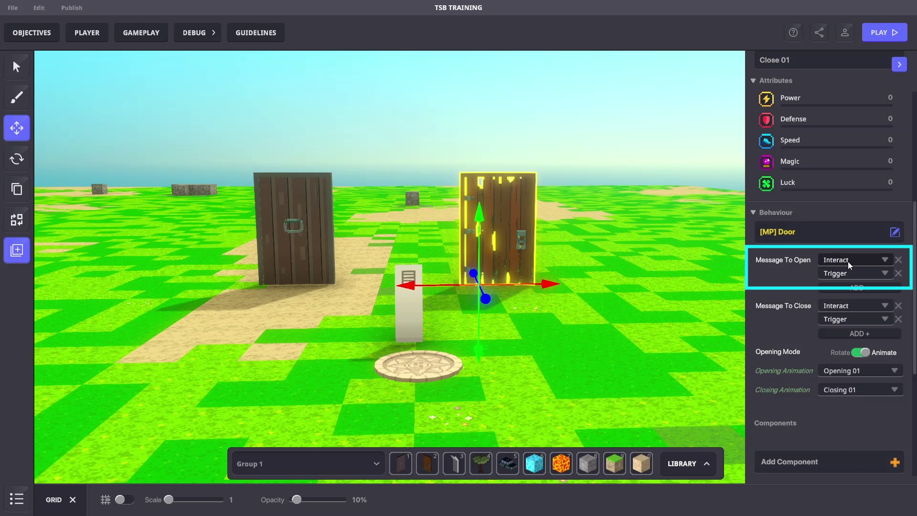
Add the [MP] Toggle component to the weathered brown wooden door
scroll(806, 332, down, 3)
click(805, 333)
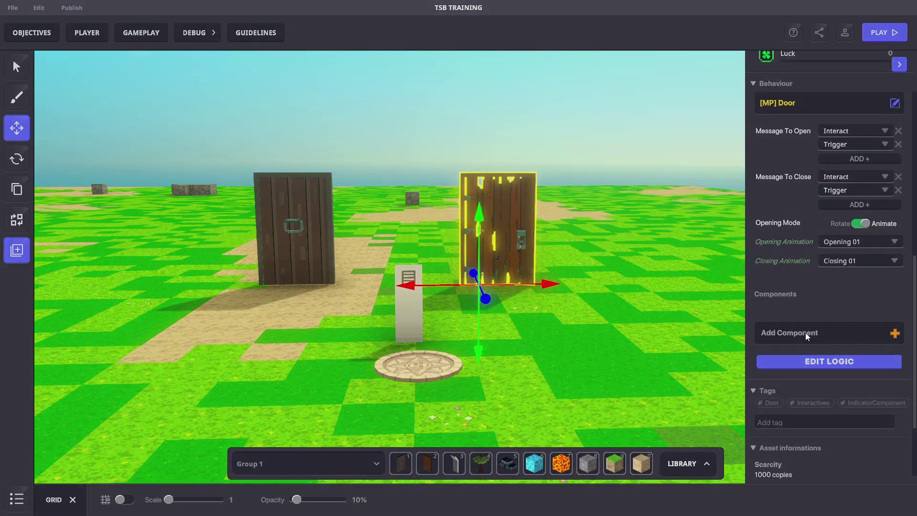
click(518, 120)
text(Tog)
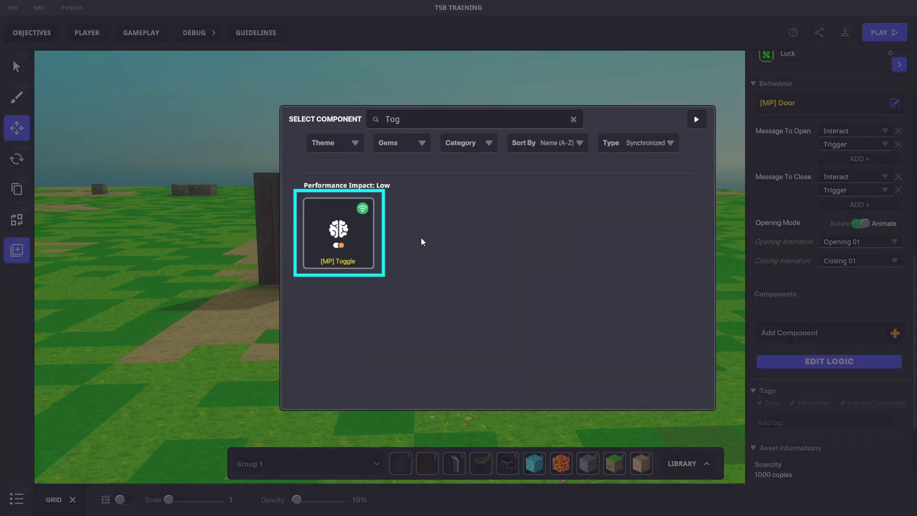
click(328, 240)
Set the Toggle component's Turn On Message to Door.Unlocked and its initial behaviour state to False
click(844, 351)
click(844, 352)
text(Door.Unlocked)
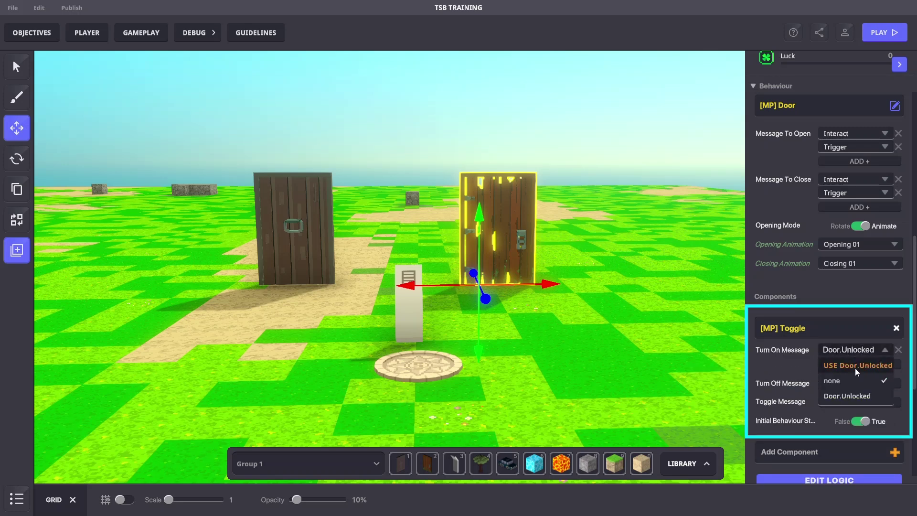
click(855, 368)
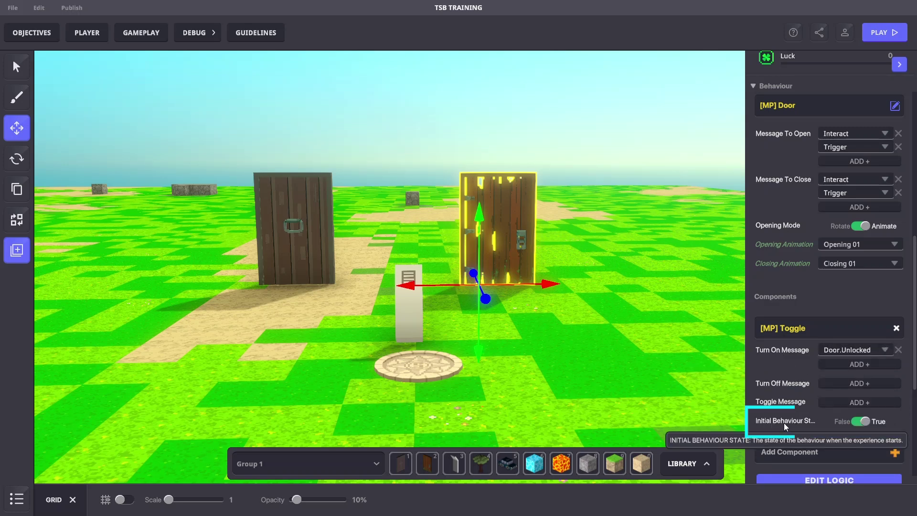
click(859, 423)
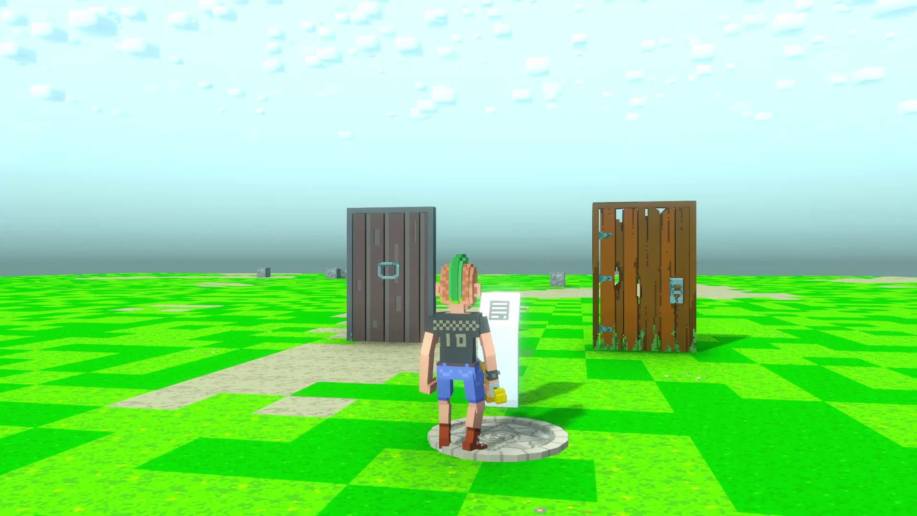
Play-test both doors by walking the avatar up to each one before using the info panel
key(w)
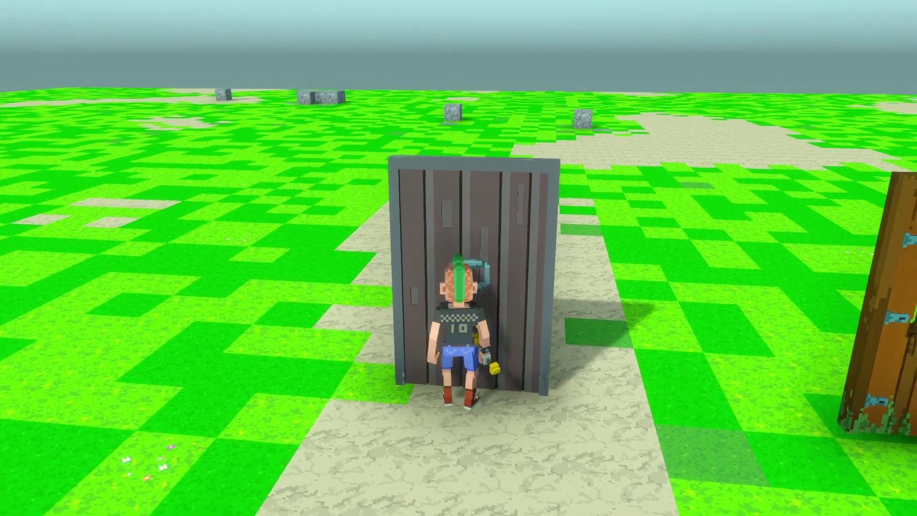
key(d)
key(w)
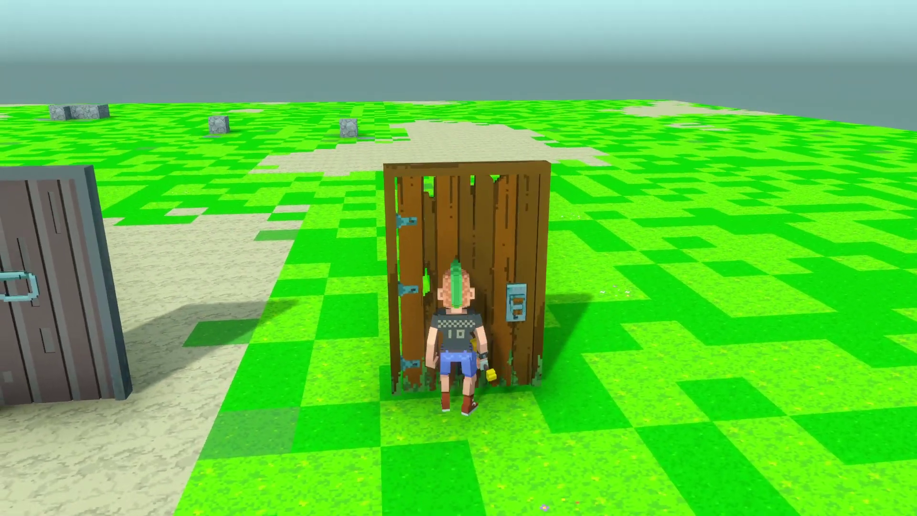
key(d)
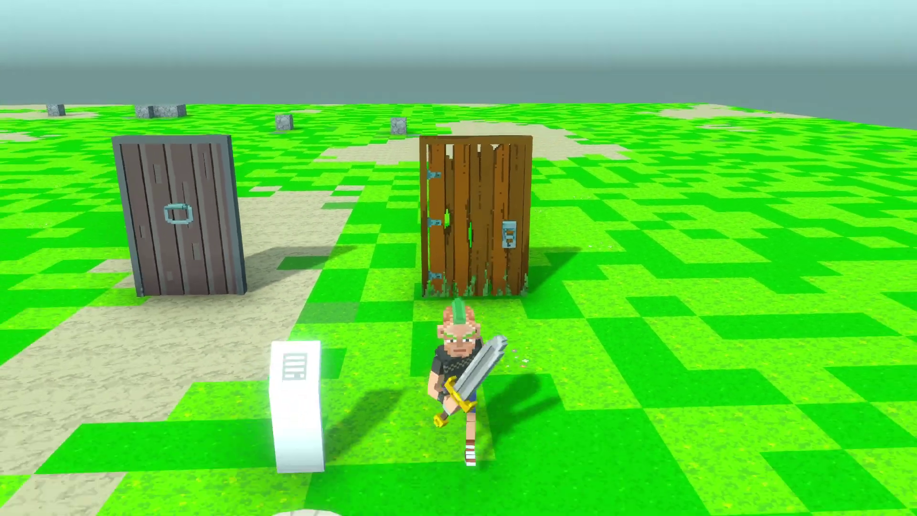
Activate the info panel's button in the play test, and interact with the weathered brown wooden door
key(w)
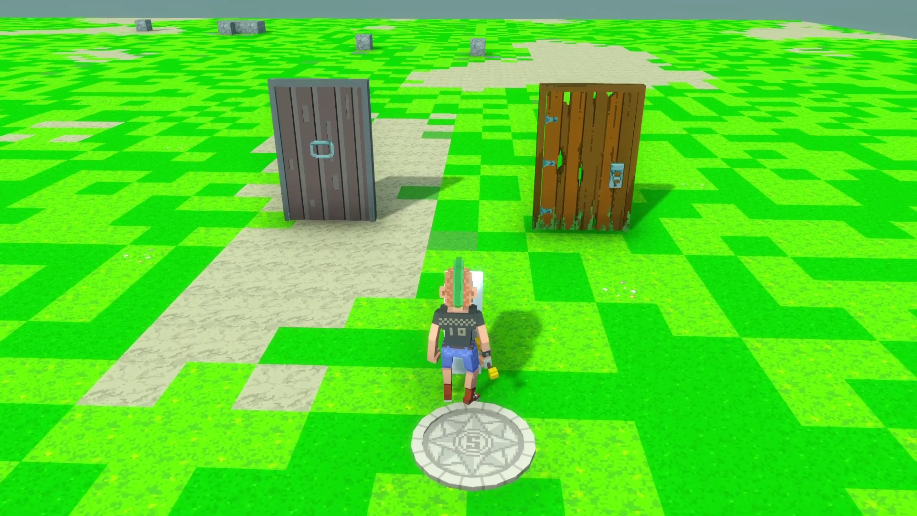
key(e)
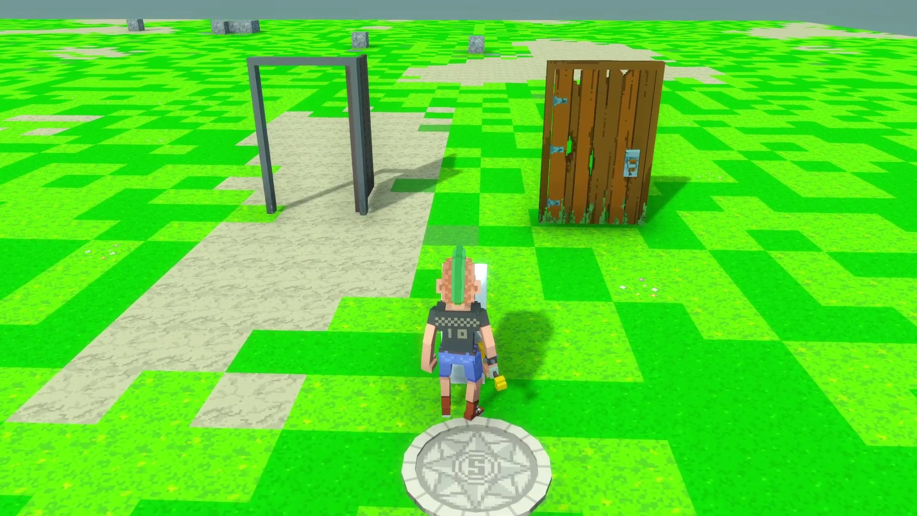
key(d)
key(w)
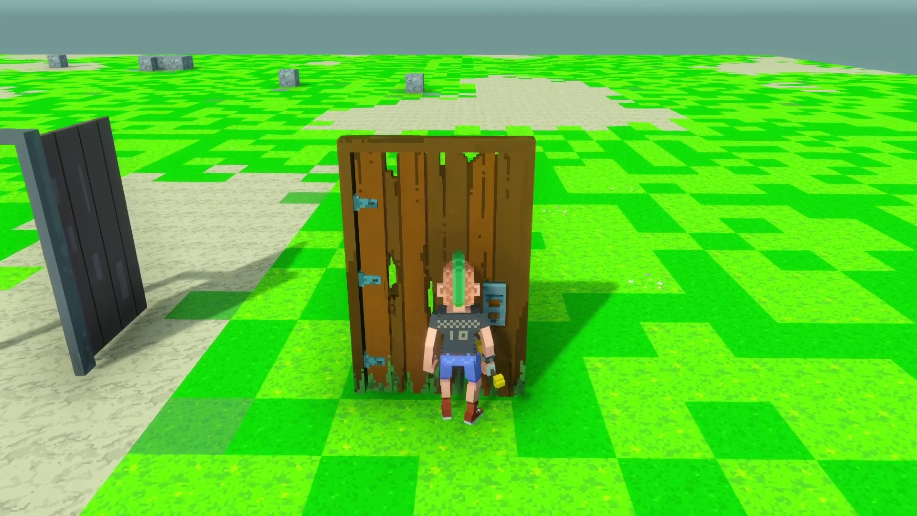
key(e)
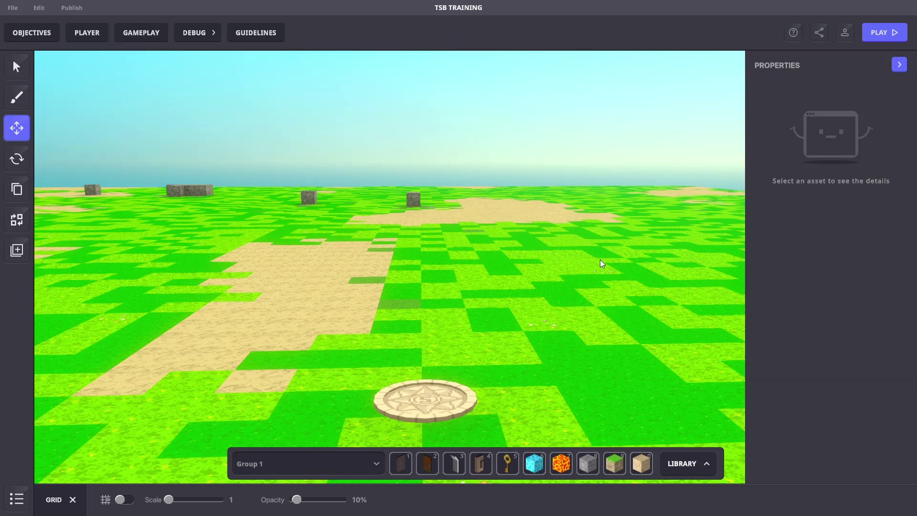
Place a brown wooden door beyond the spawn point with the [MP] Door behaviour and DoorA.Open as its only Message To Open
key(2)
click(359, 246)
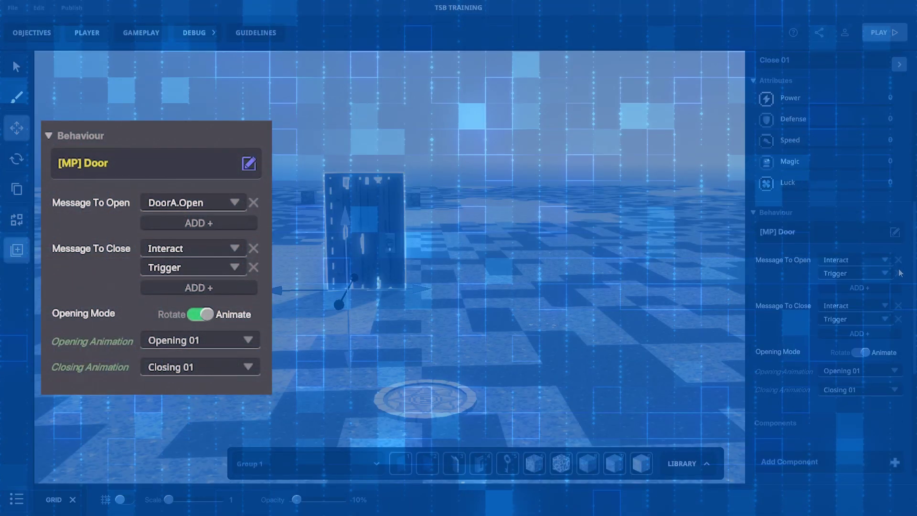
click(898, 273)
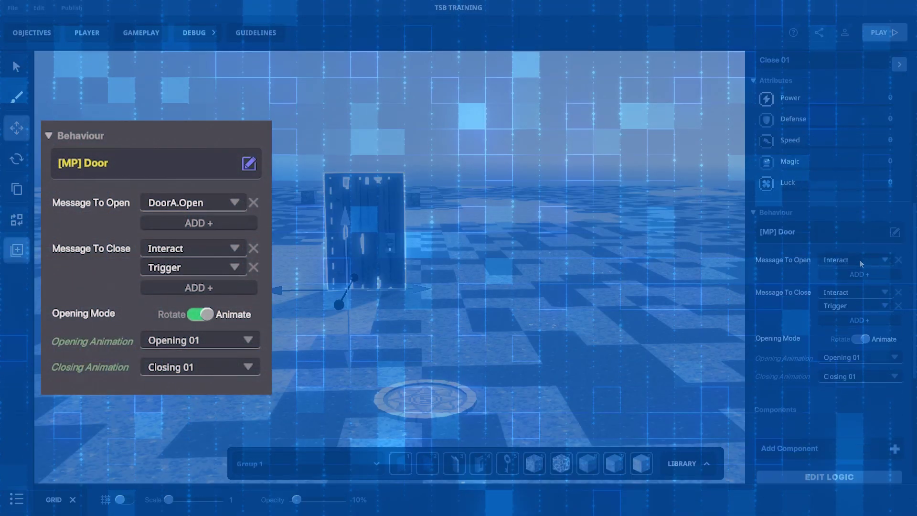
click(856, 259)
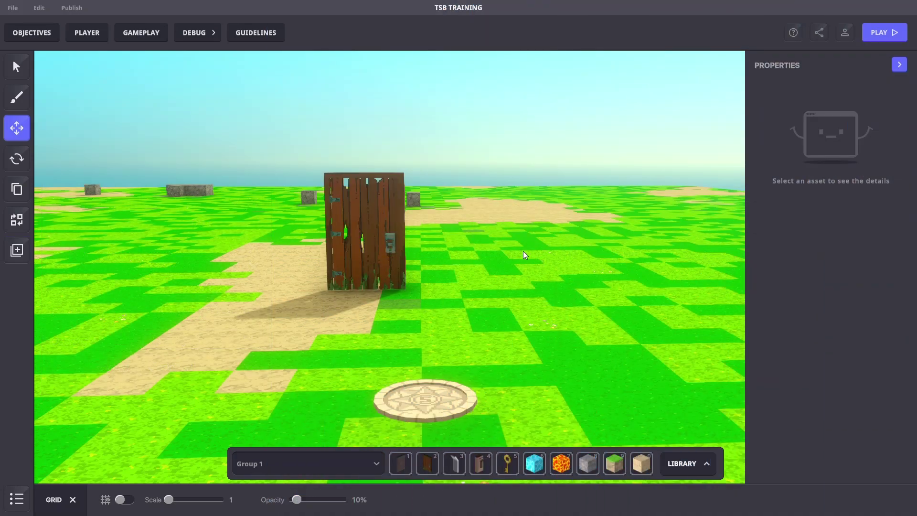
Place an Ancient Lever beside the brown wooden door and assign it the [SP] Message Broadcaster behaviour
key(4)
click(470, 295)
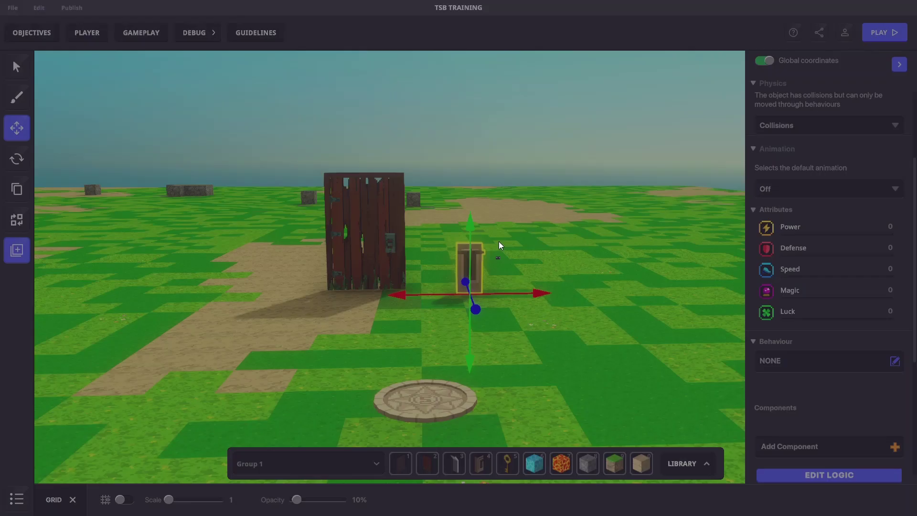
text(messa)
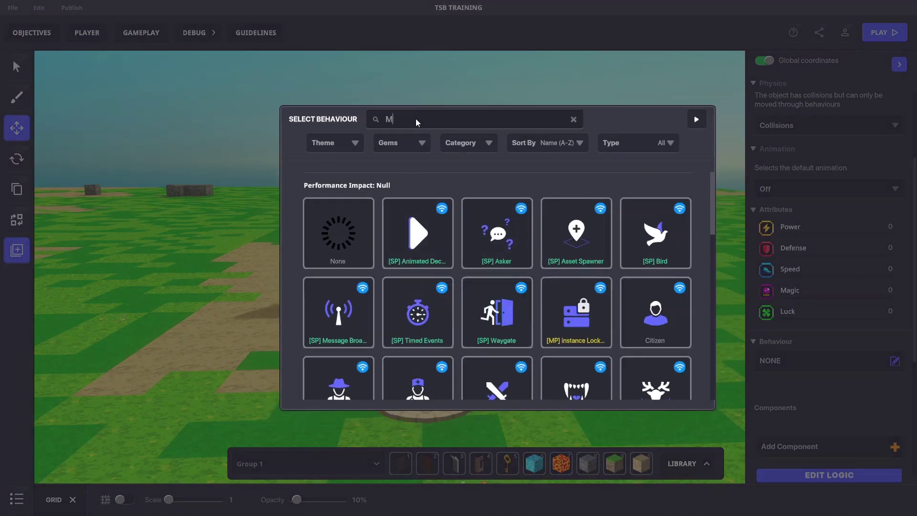
click(334, 240)
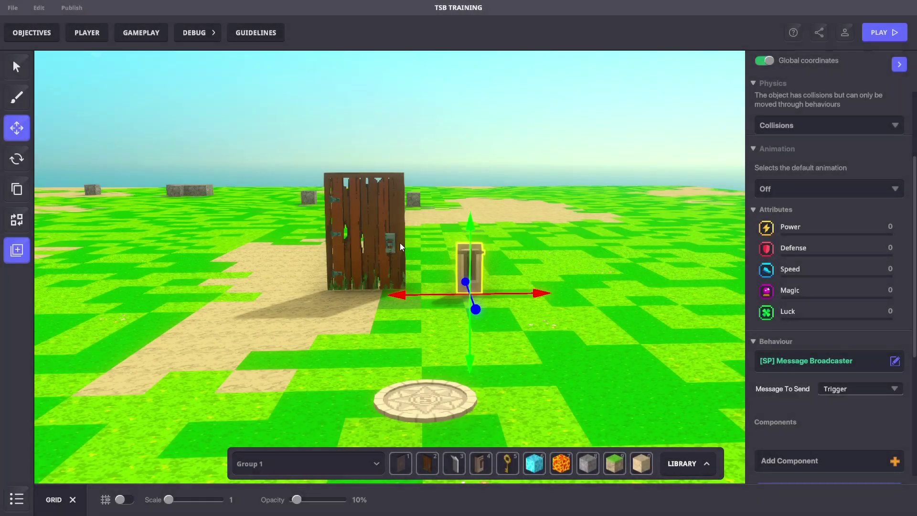
Set the Ancient Lever's Message To Send to DoorA.Open and move the lever closer to the brown wooden door
text(Do)
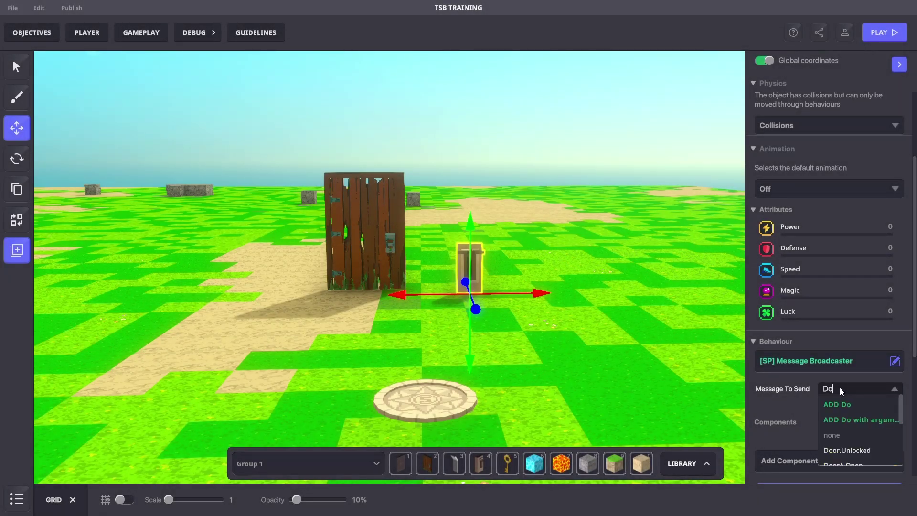
text(orA.Open)
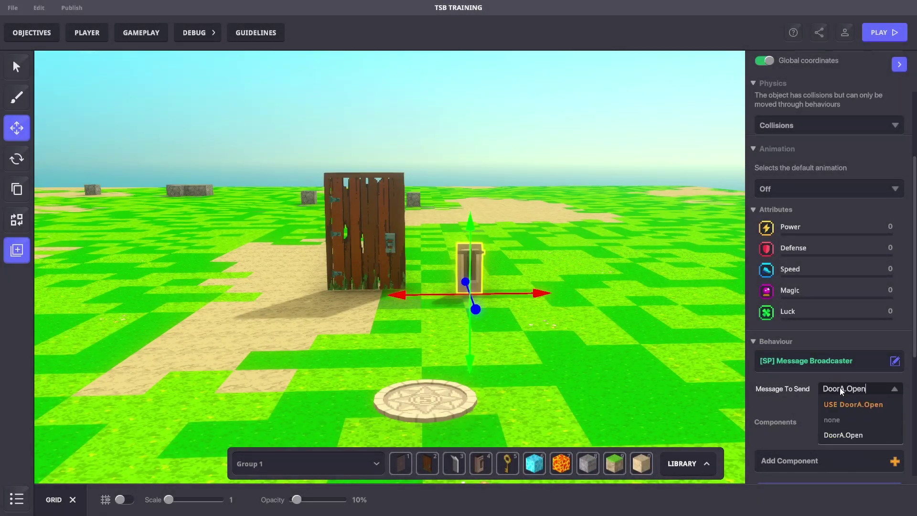
key(Return)
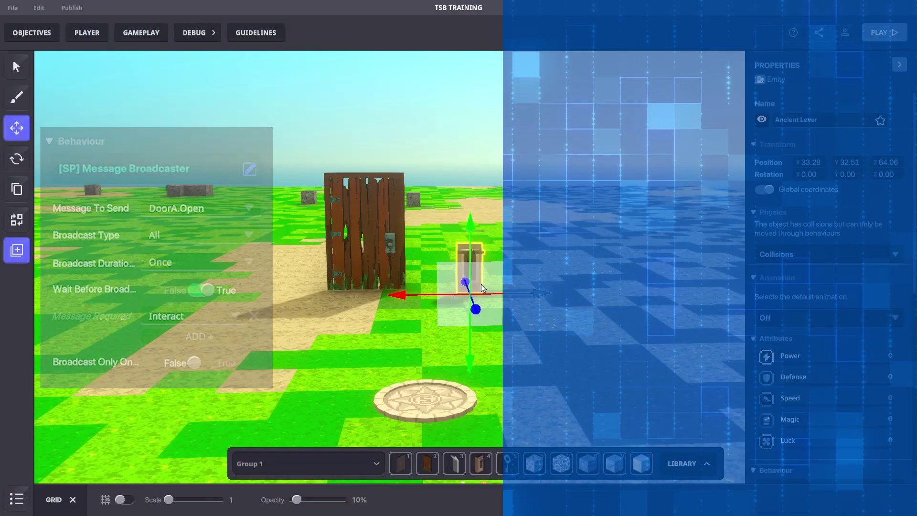
drag(540, 295, 550, 269)
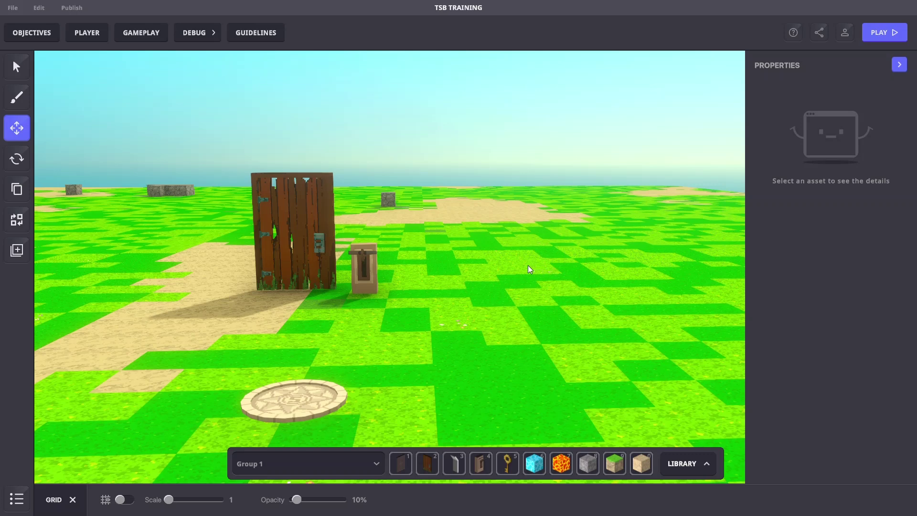
Place a Desert Building Door beyond the lever with the [MP] Door behaviour and DoorB.Open as its only Message To Open
key(1)
click(494, 294)
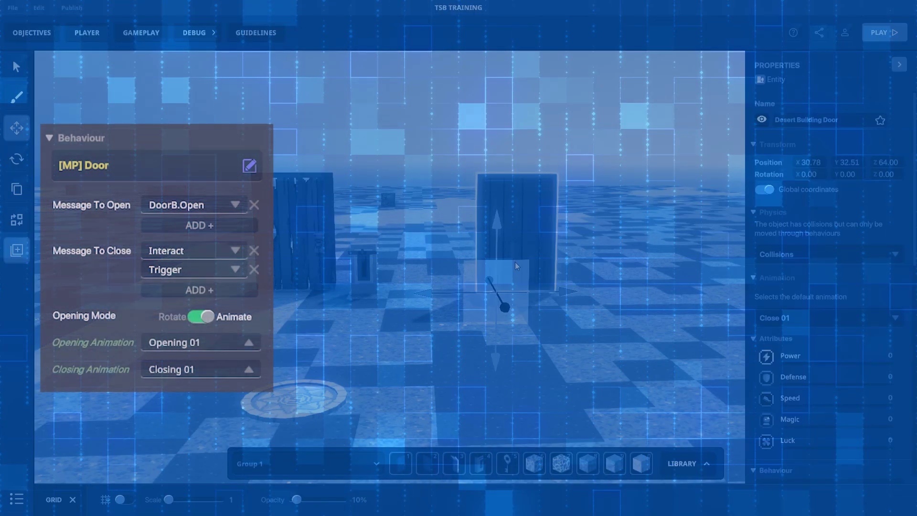
scroll(818, 368, down, 2)
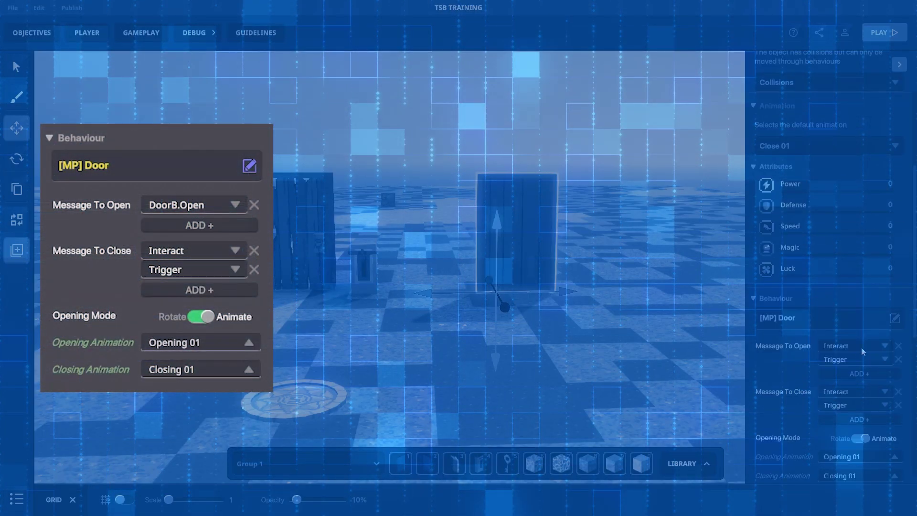
click(898, 361)
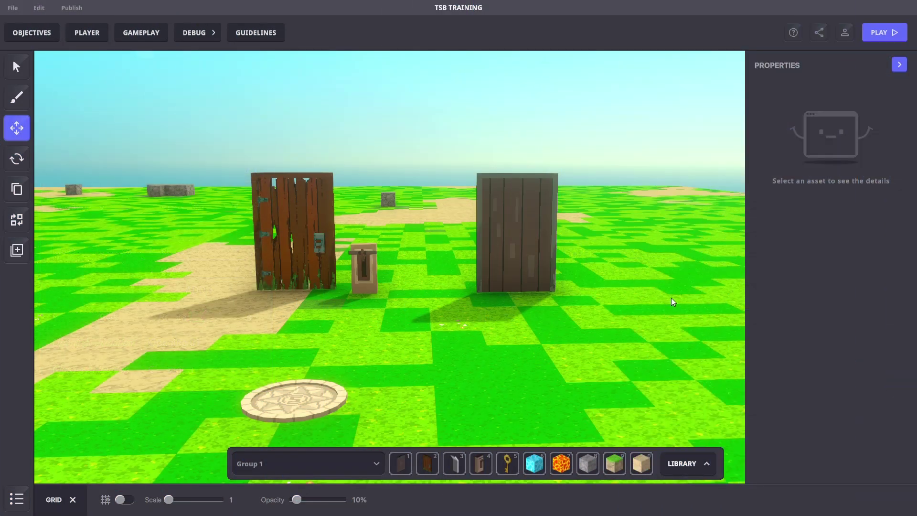
Place a Gold Key on the ground in front of the Desert Building Door and give it the [SP] Collectable component
key(5)
click(552, 352)
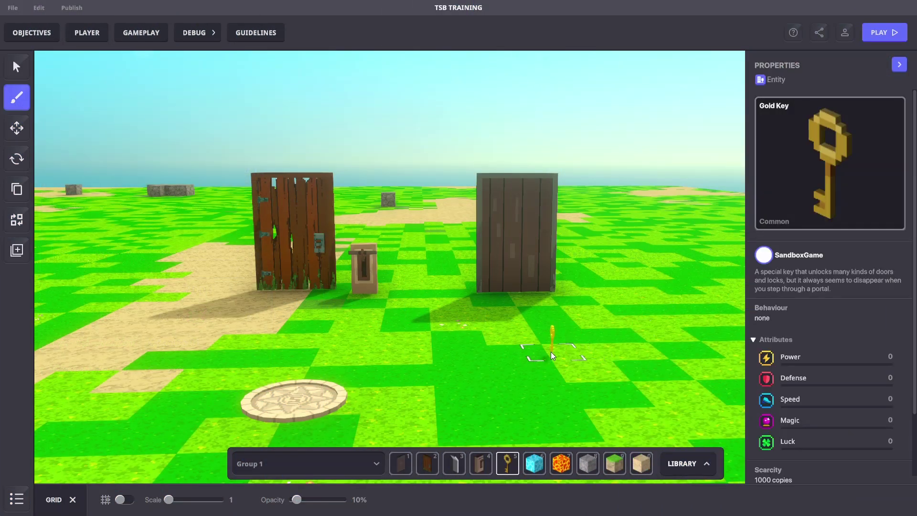
key(Escape)
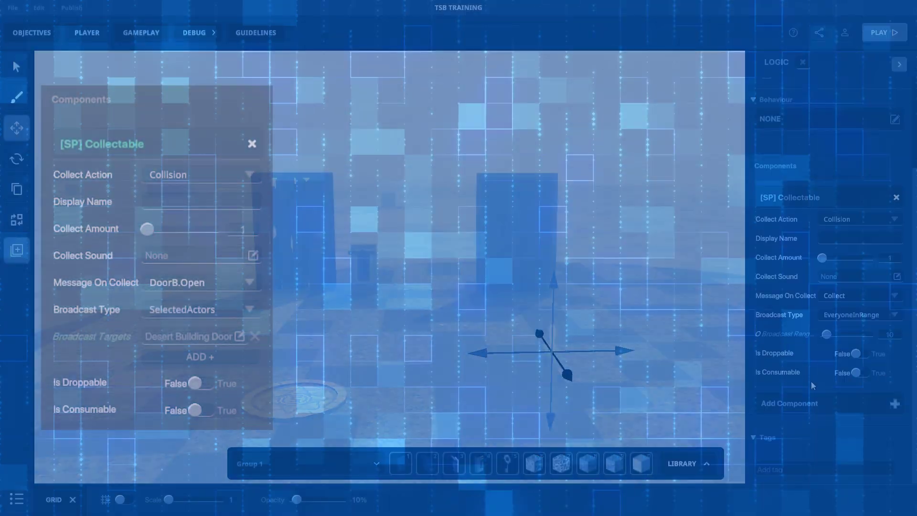
Set the key's Message On Collect to DoorB.Open, broadcast to SelectedActors with the Desert Building Door as target
click(875, 295)
click(843, 355)
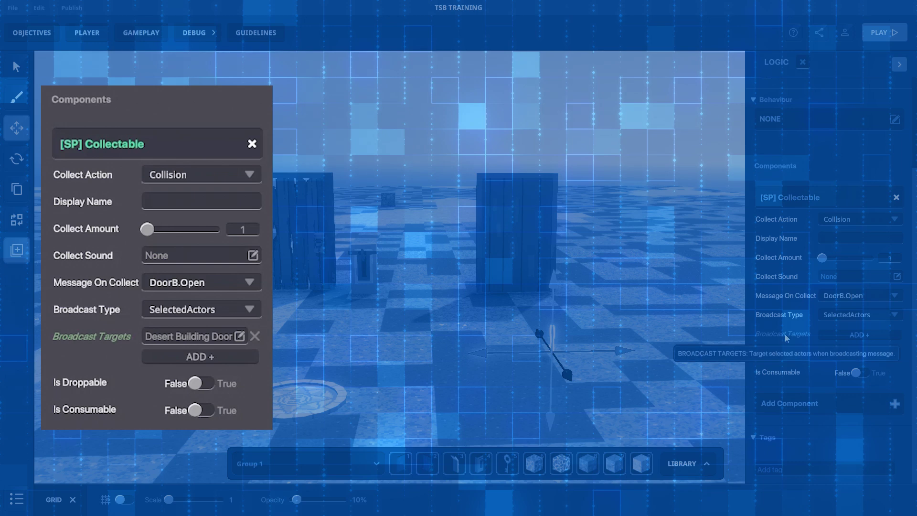
click(835, 334)
click(667, 211)
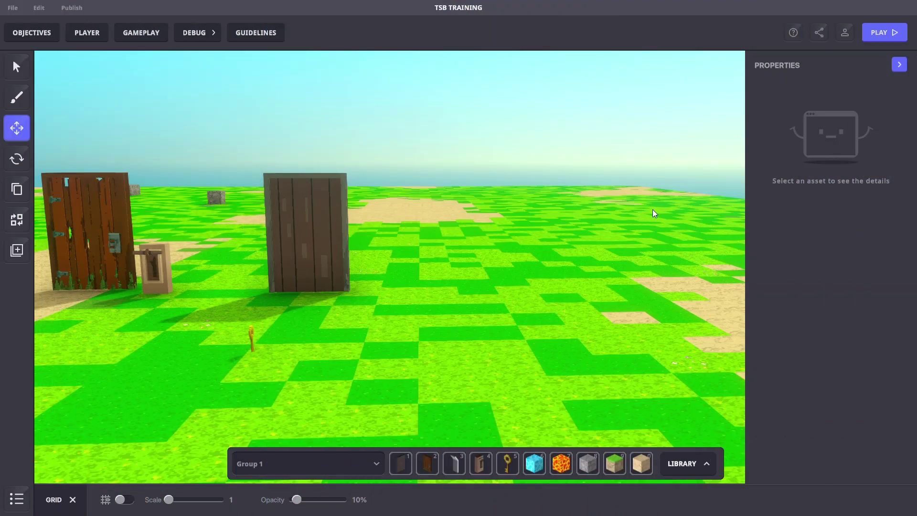
Place a second Desert Building Door opened by DoorC.Open, with an [MP] Speaker component that detects the DoorC.Key tag and sends DoorC.Open to Self
key(a)
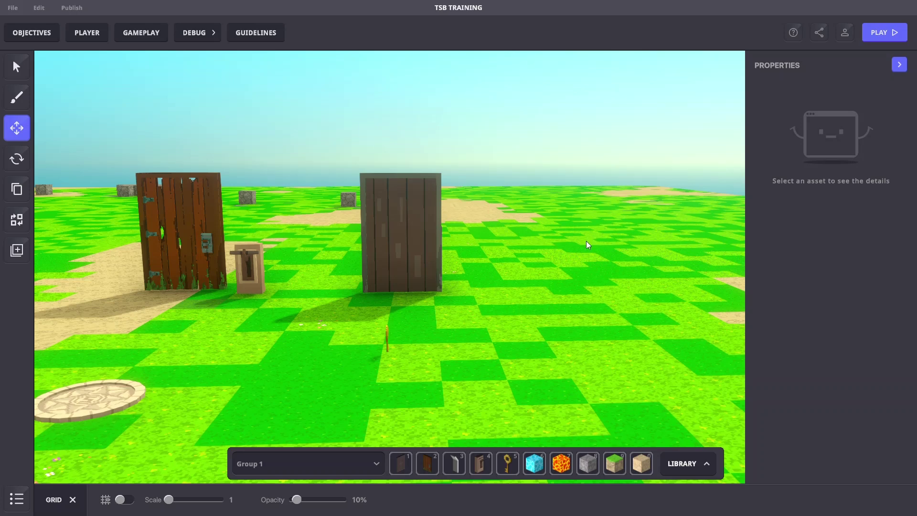
key(1)
click(580, 288)
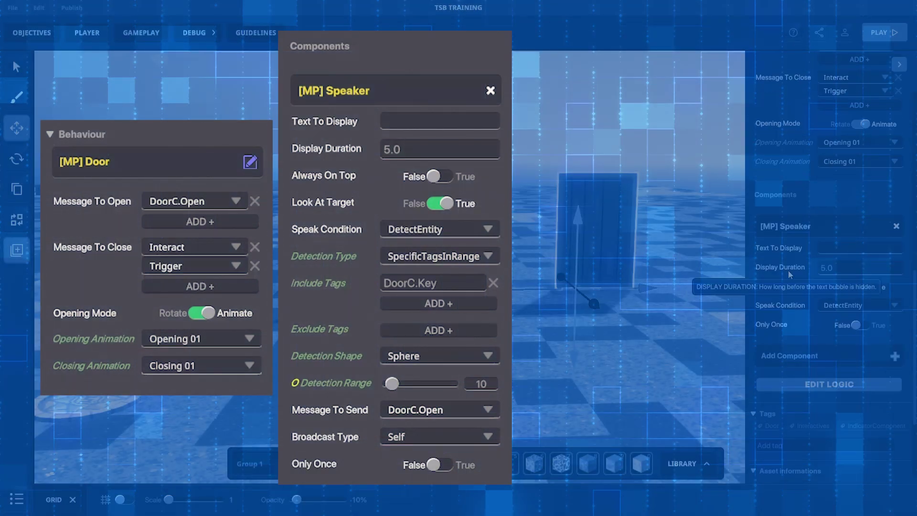
scroll(822, 287, down, 6)
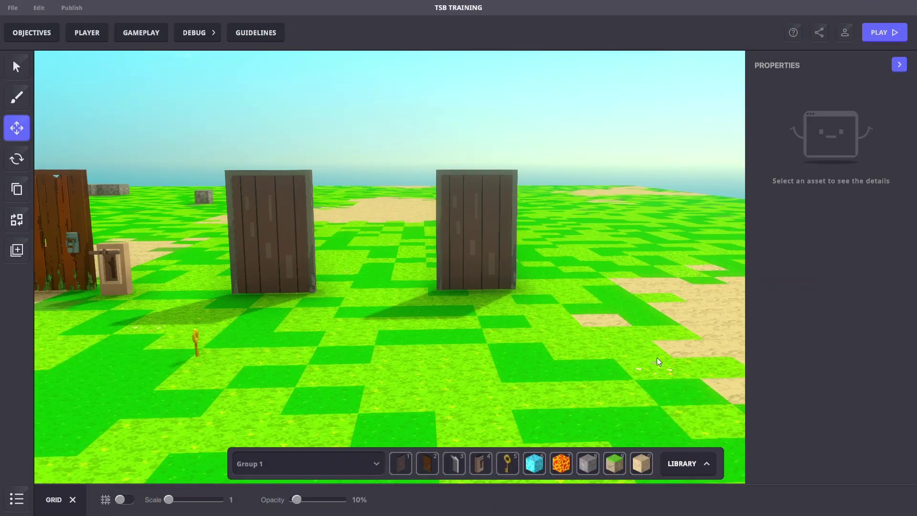
Place a second Gold Key in front of the last Desert Building Door with the [SP] Pickable component and the DoorC.Key tag
key(5)
click(506, 372)
key(m)
click(508, 354)
scroll(833, 350, down, 3)
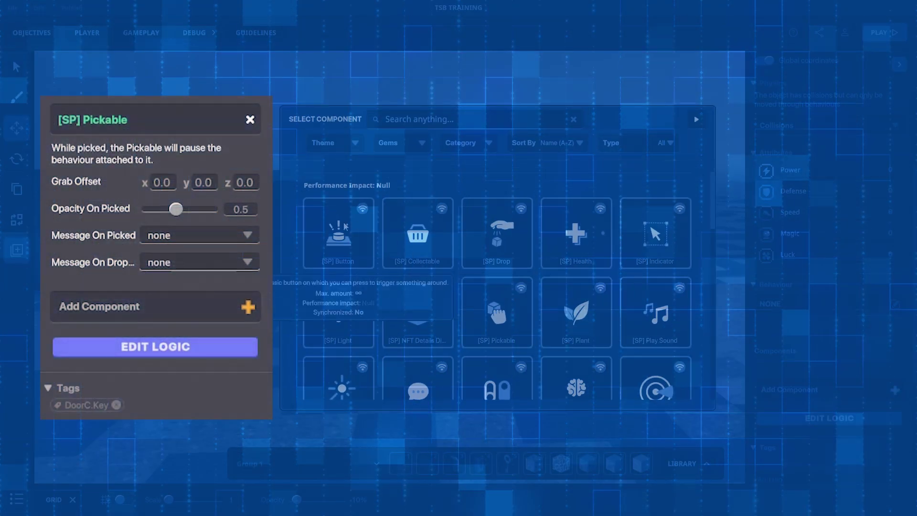
click(454, 120)
text(Pick)
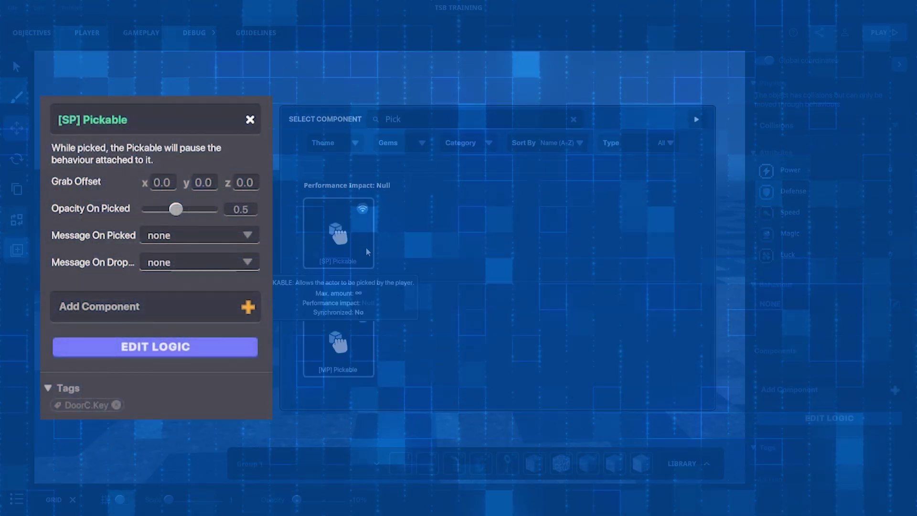
click(341, 250)
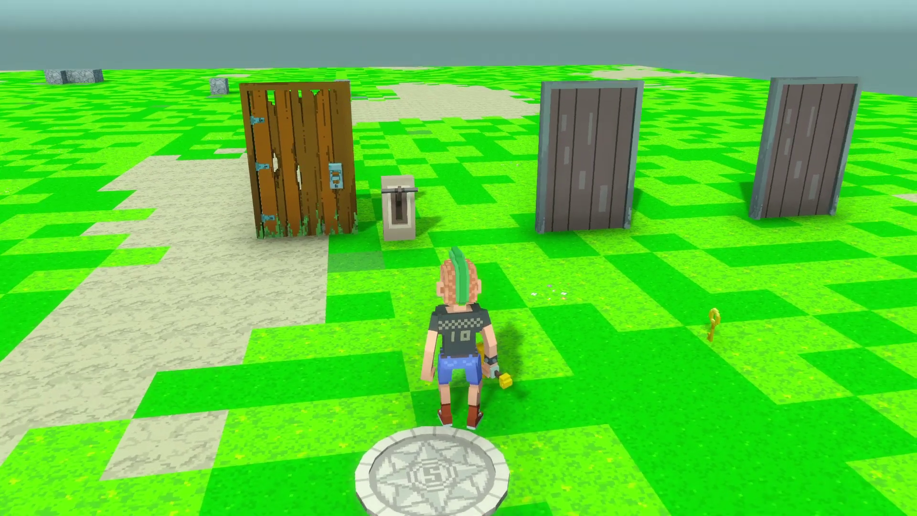
Playtest the wooden door by walking up to it, pulling the lever beside it and passing through the doorway
key(w)
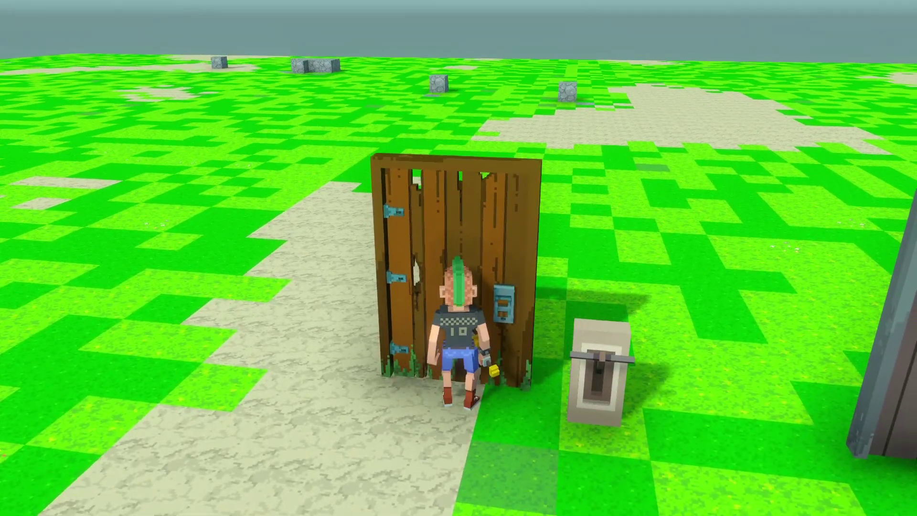
key(s)
key(d)
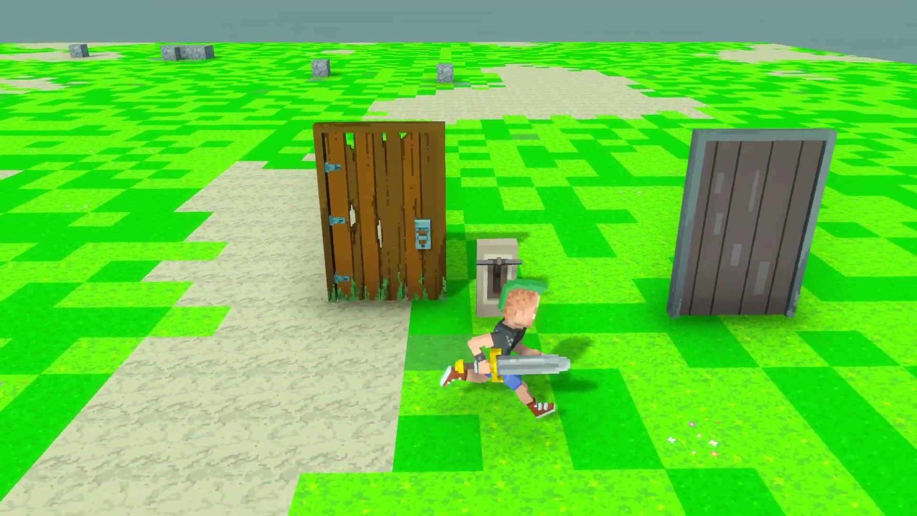
key(w)
key(e)
key(w)
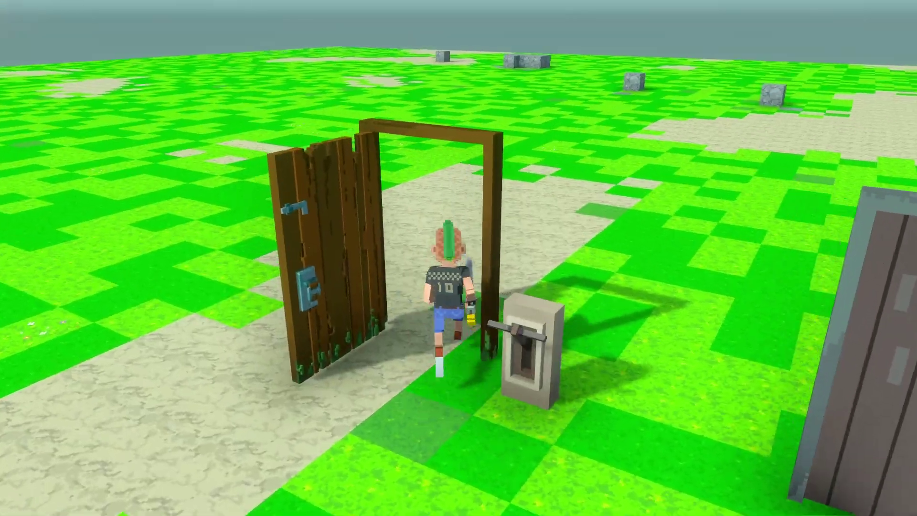
key(s)
Playtest the first Desert Building Door by walking up to it, then collecting the key lying in front of it
key(w)
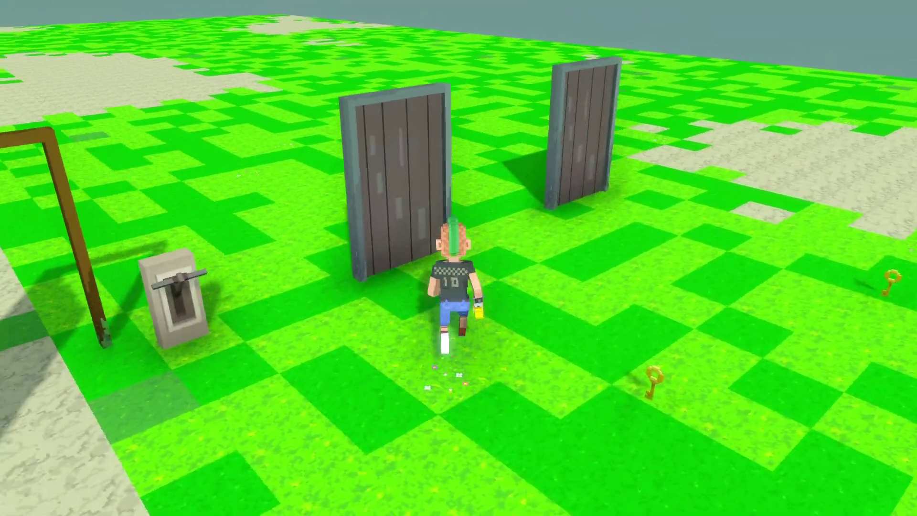
key(w)
key(a)
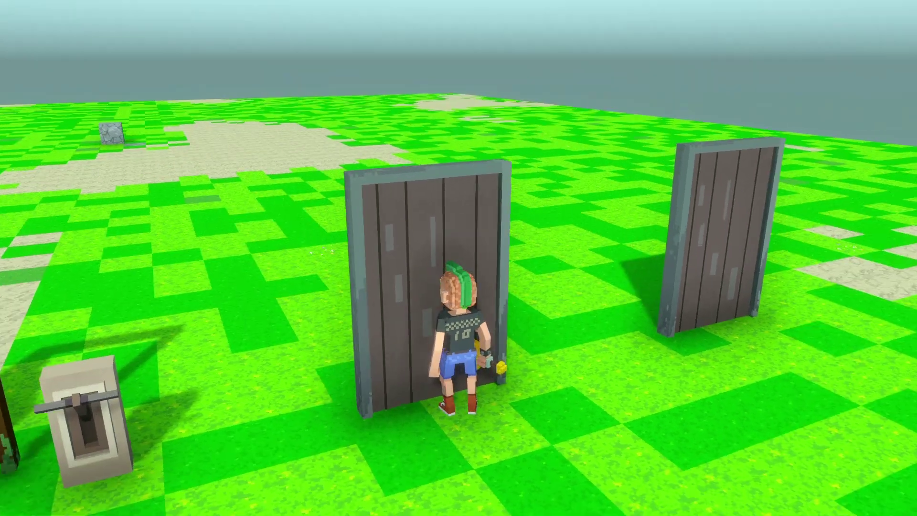
key(s)
key(d)
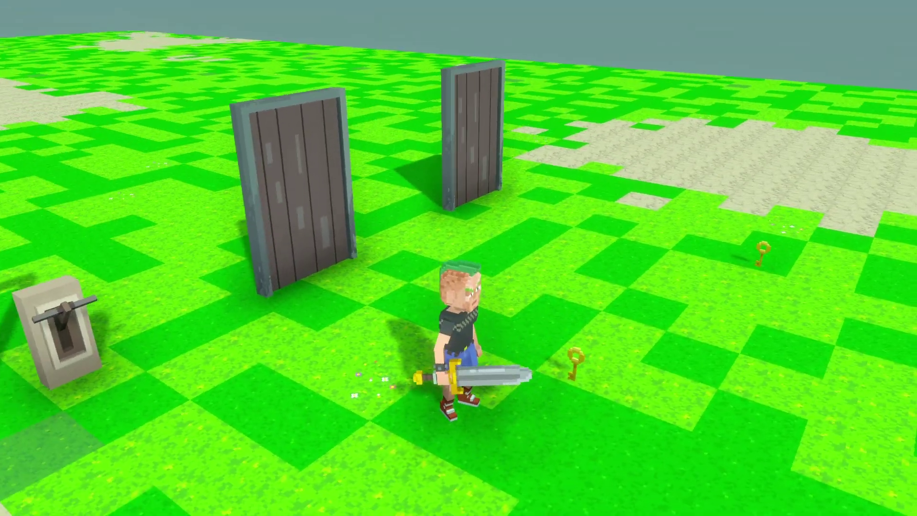
key(d)
key(w)
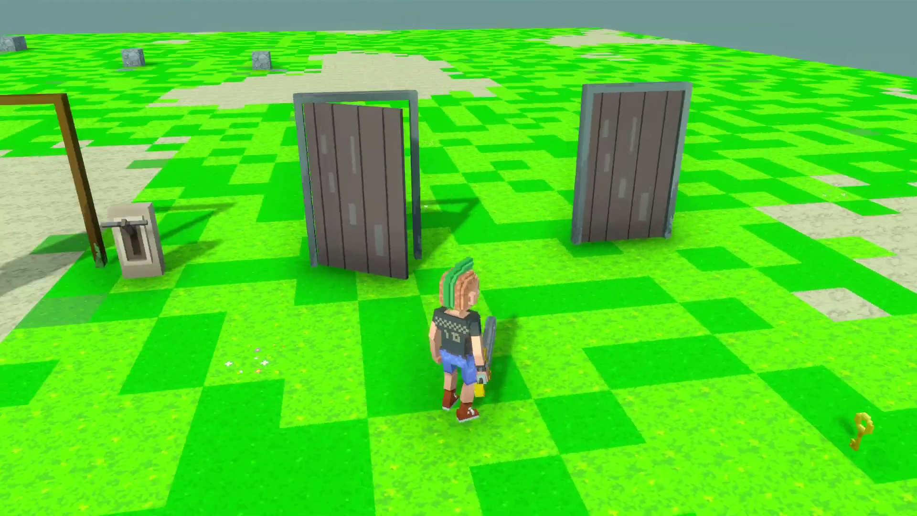
key(s)
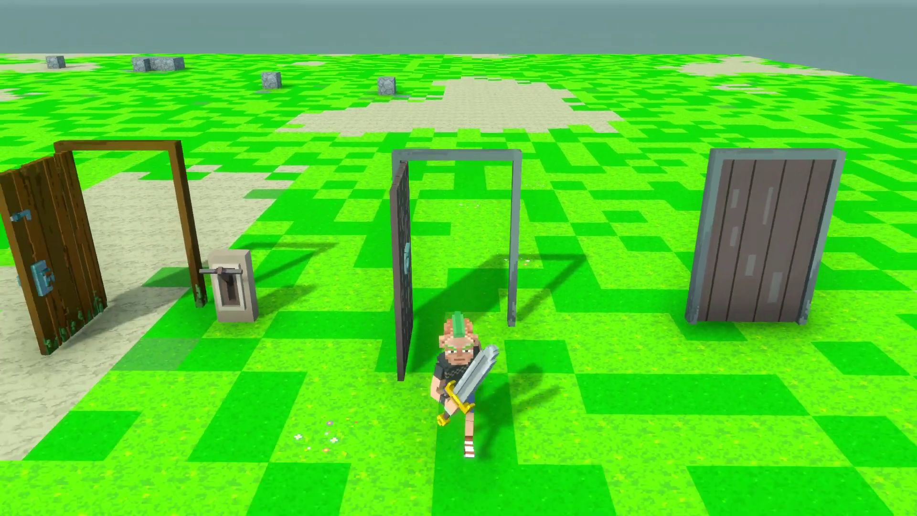
Playtest the last Desert Building Door by walking up to it, then picking up its key and carrying it to the door
key(d)
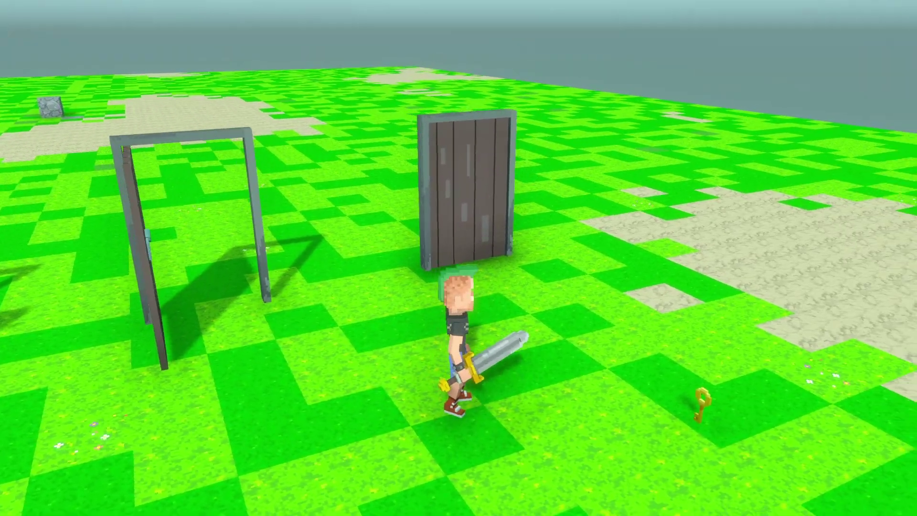
key(w)
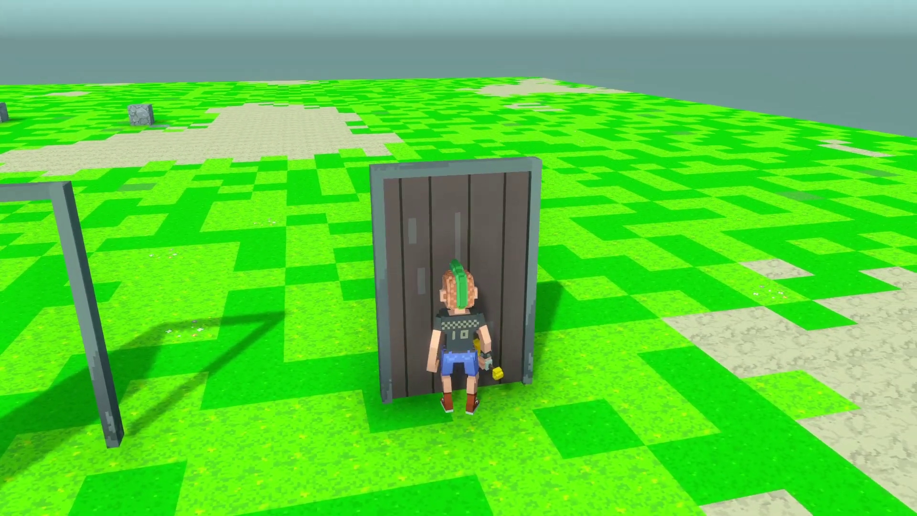
key(s)
key(d)
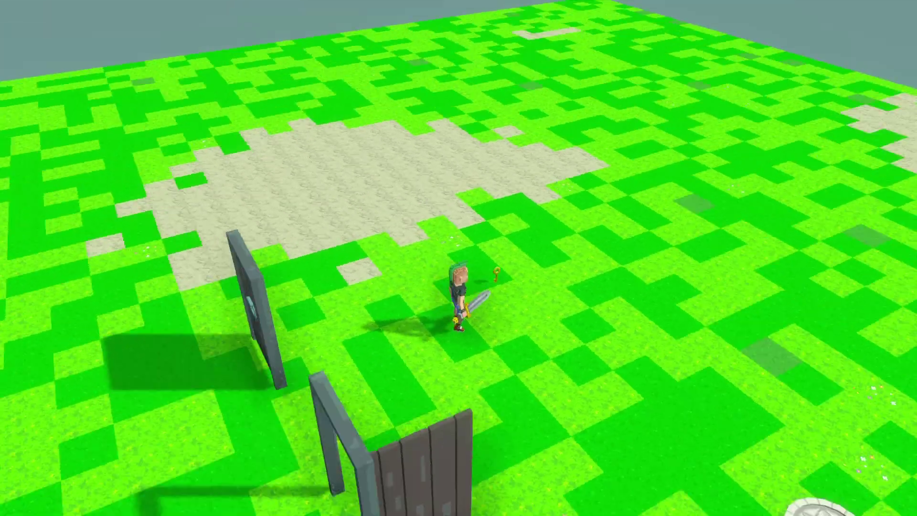
key(w)
key(d)
key(w)
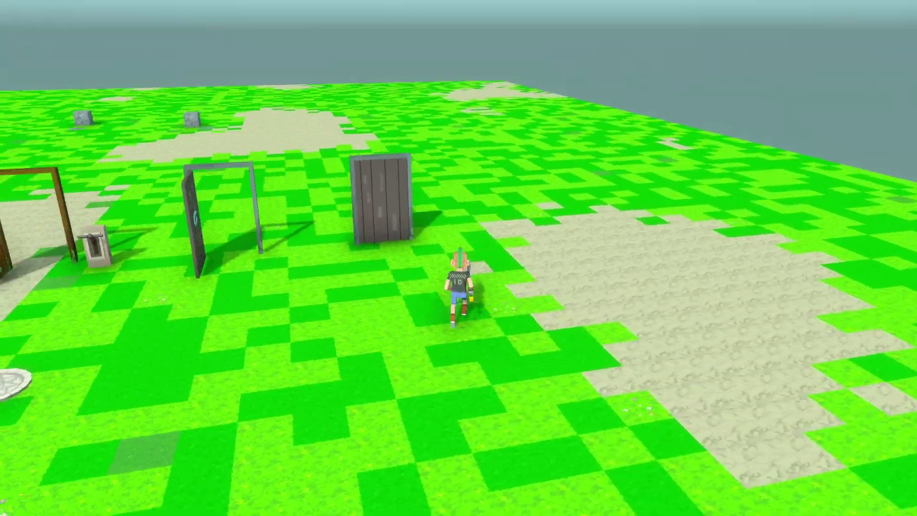
key(w)
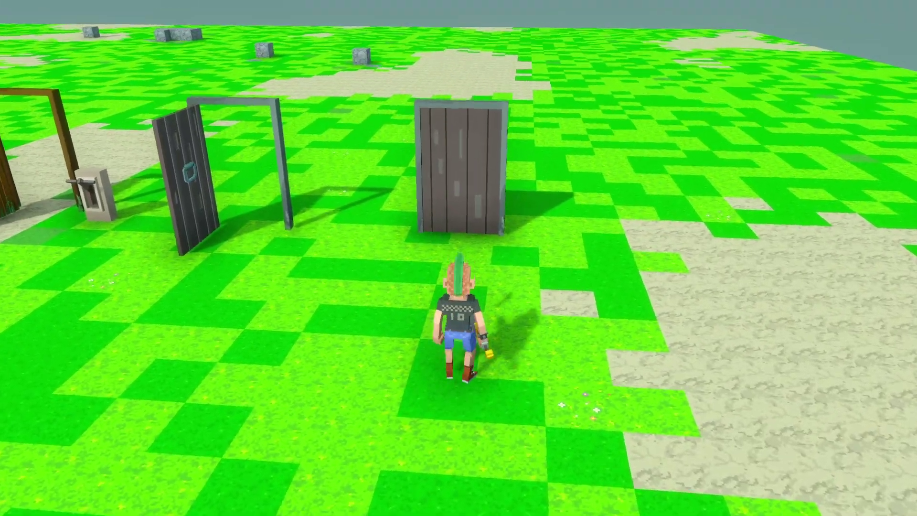
key(e)
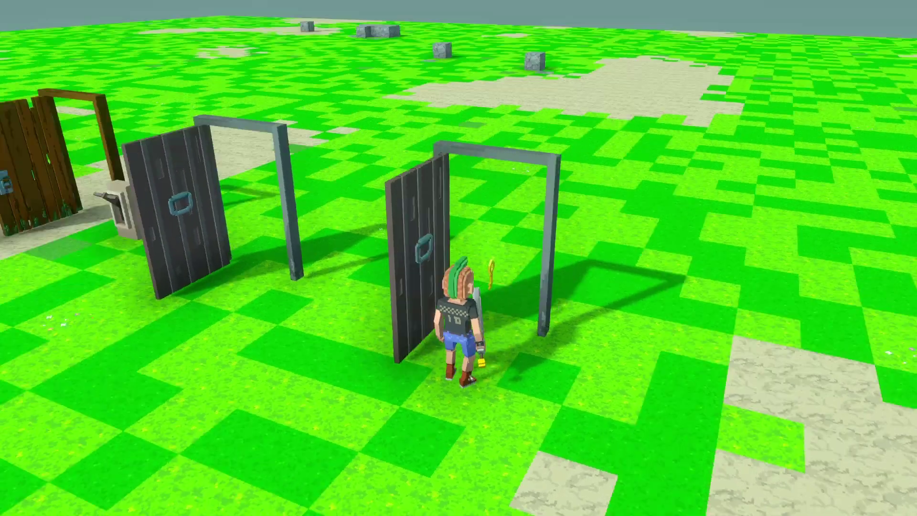
key(w)
key(d)
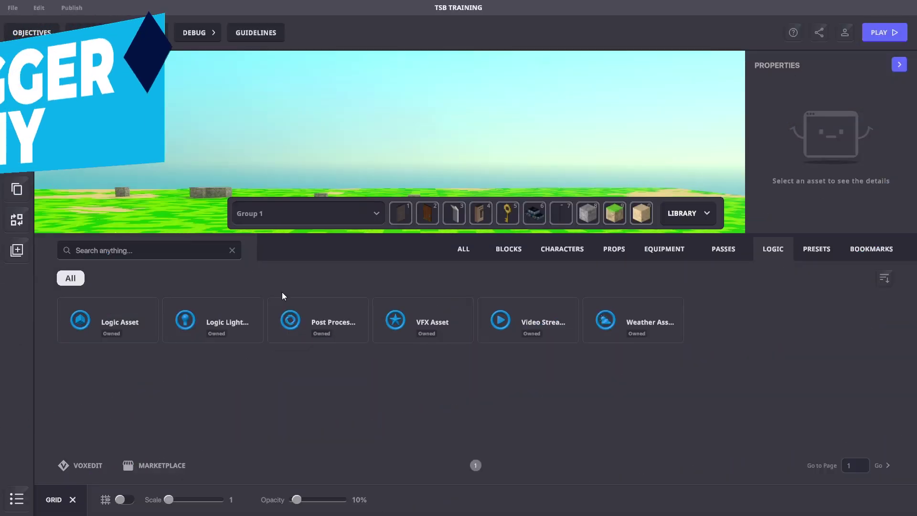
Place a Logic Asset from the library on the ground near the avatar's spawner
click(134, 323)
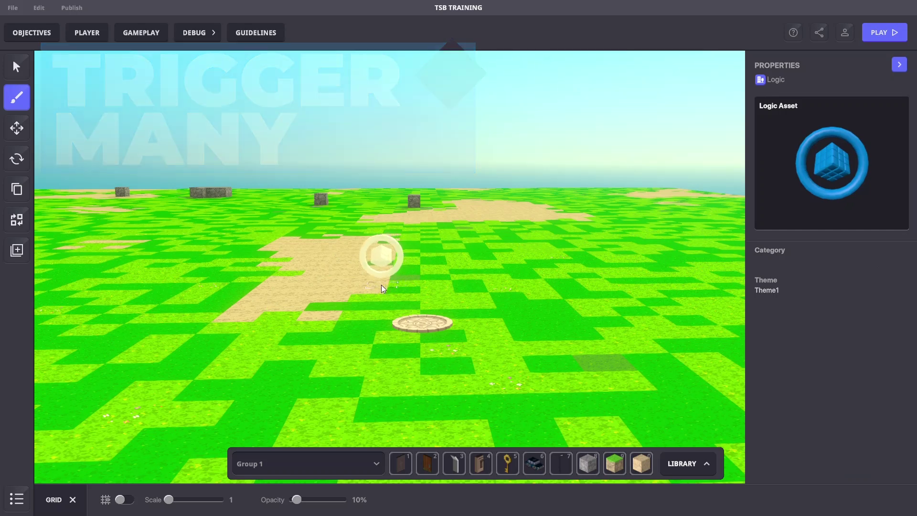
click(381, 285)
key(m)
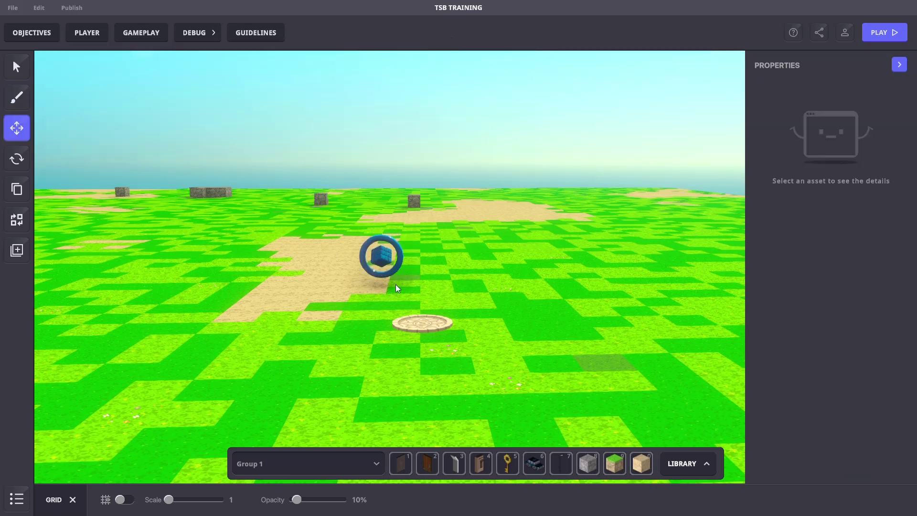
scroll(377, 258, up, 2)
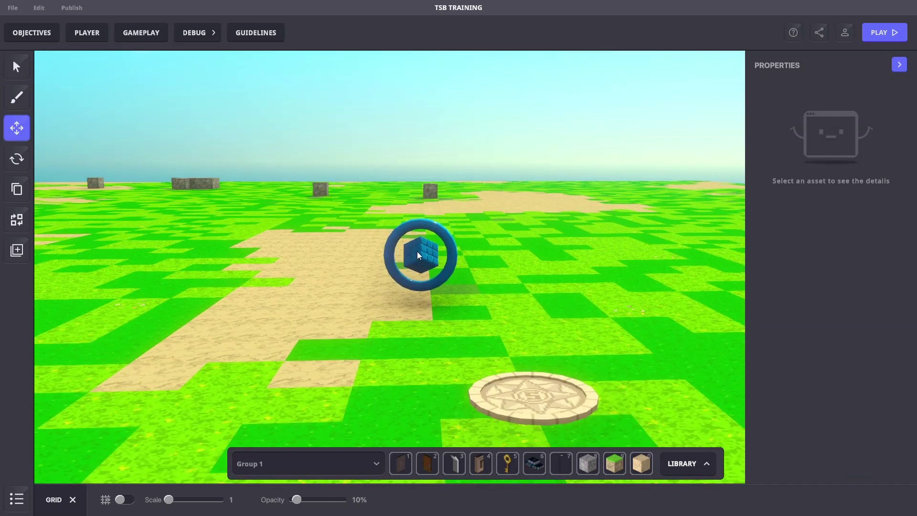
Give the Logic Asset an [SP] Trigger Volume detecting EveryAvatarInRange in a 15 × 5 × 15 box, with Enter Message Night and Exit Message Day
click(417, 252)
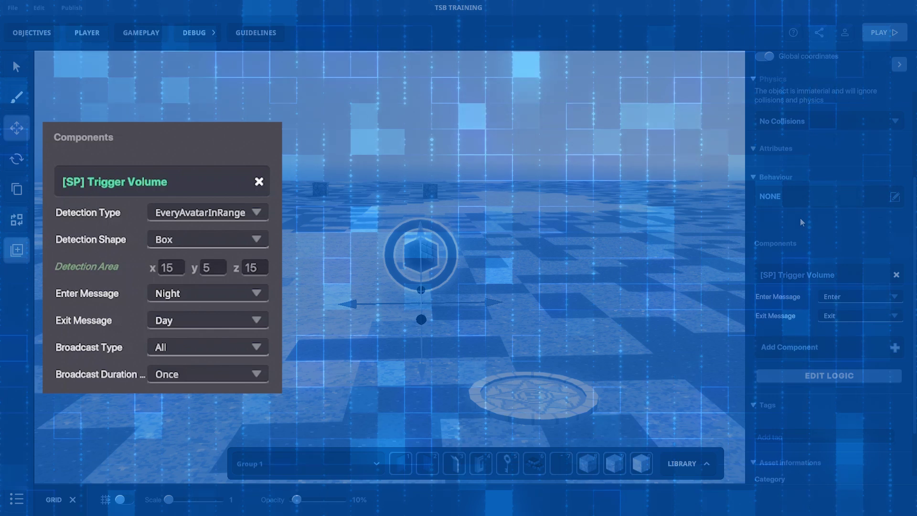
click(830, 376)
click(851, 255)
click(845, 285)
click(838, 275)
text(15)
click(866, 275)
text(5)
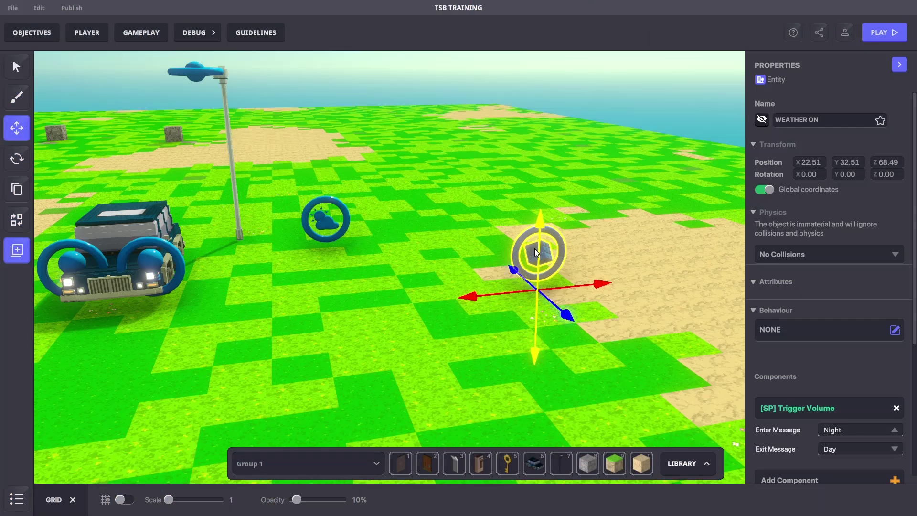
scroll(836, 338, down, 5)
click(812, 299)
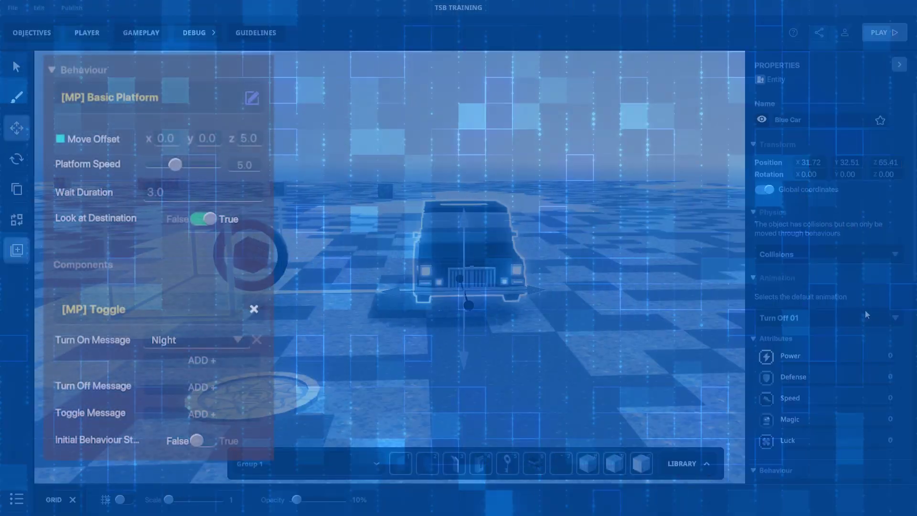
Give the Blue Car the [MP] Basic Platform behaviour with Move Offset z 5.0 and Look at Destination on, plus an [MP] Toggle turned on by Night
scroll(866, 312, down, 5)
click(828, 441)
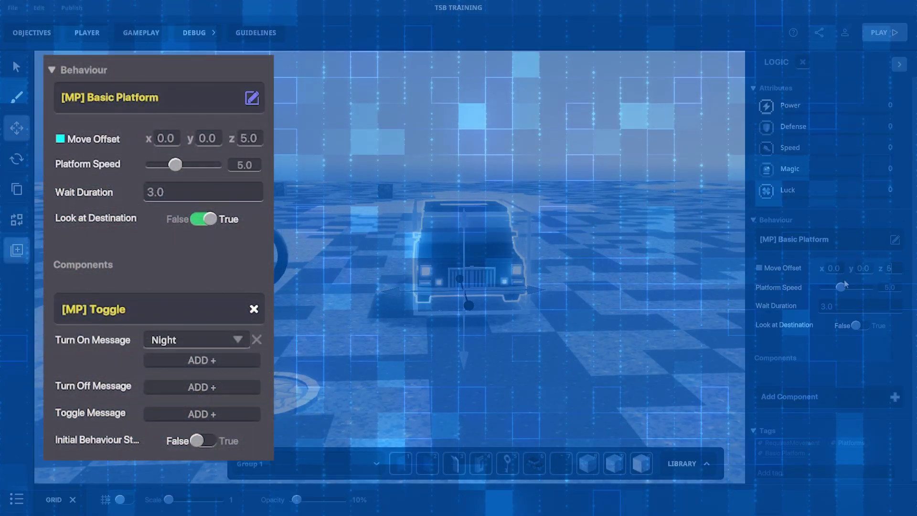
click(794, 327)
click(822, 395)
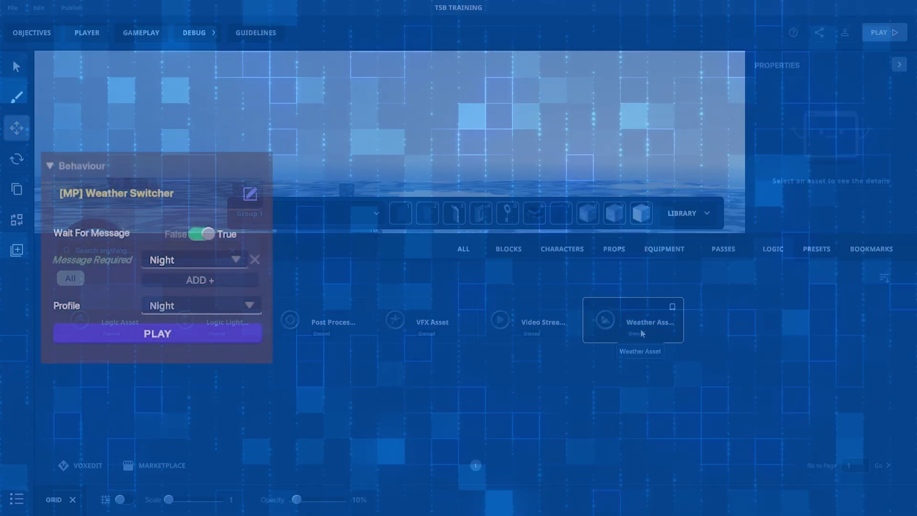
Place a Weather Asset with the [MP] Weather Switcher behaviour, waiting for the Night message and using the Night profile
drag(640, 329, 552, 274)
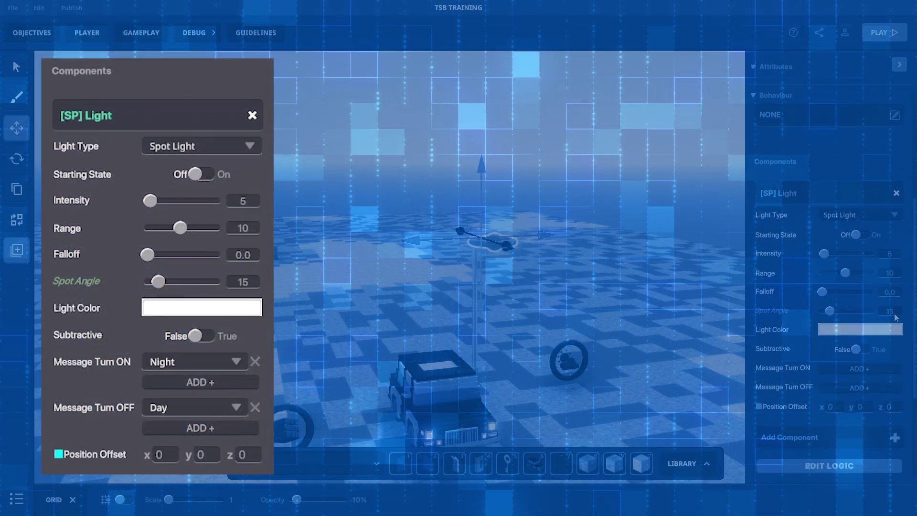
Set the street light's [SP] Light component to turn on with the Night message and off with the Day message
click(845, 369)
text(Night)
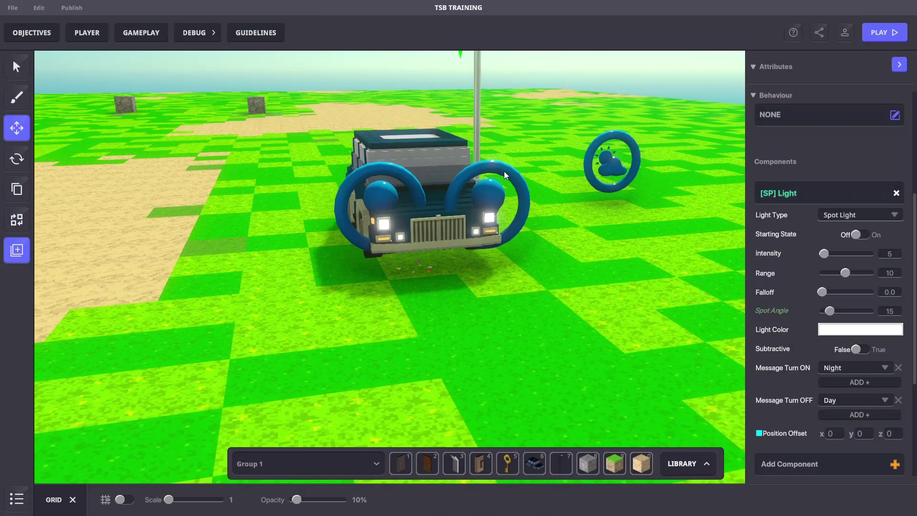
Configure the car headlight's [SP] Light as a Spot Light with intensity 5, range 10 and spot angle 15, turned on by Night and off by Day
click(505, 175)
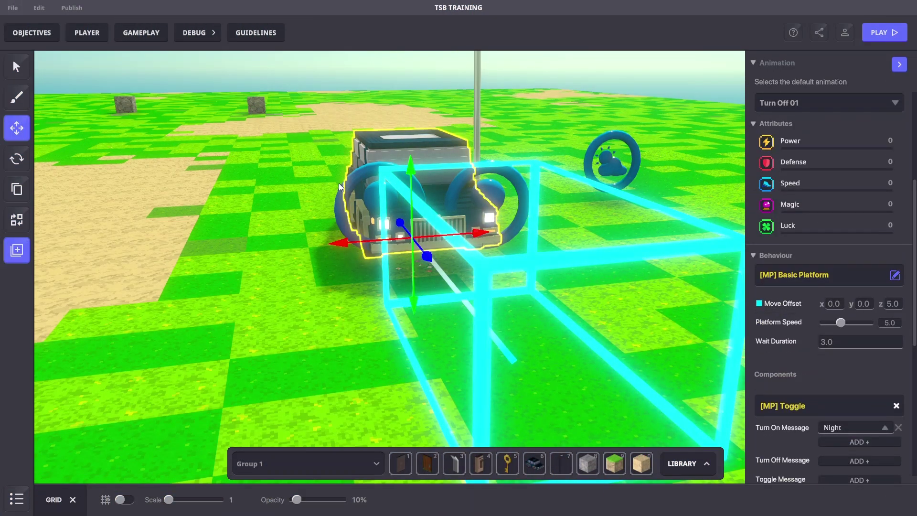
click(339, 197)
scroll(340, 197, up, 3)
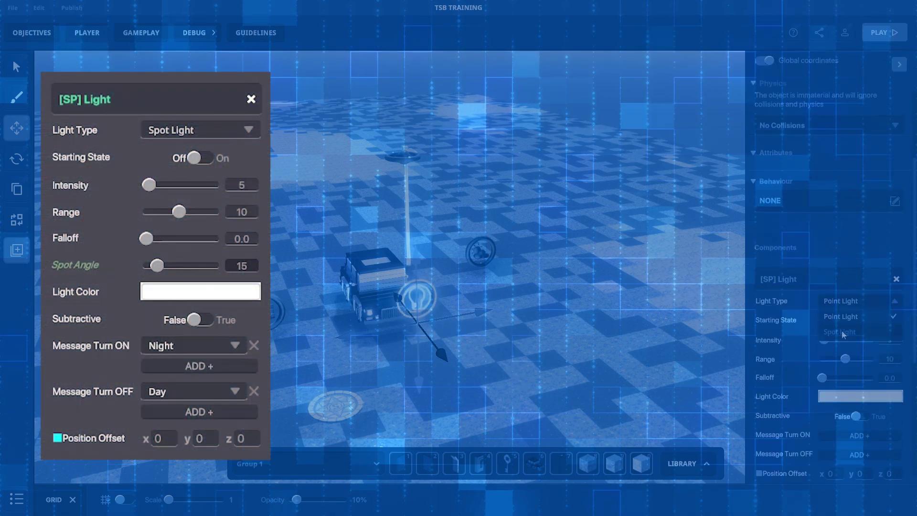
scroll(841, 287, down, 5)
click(840, 281)
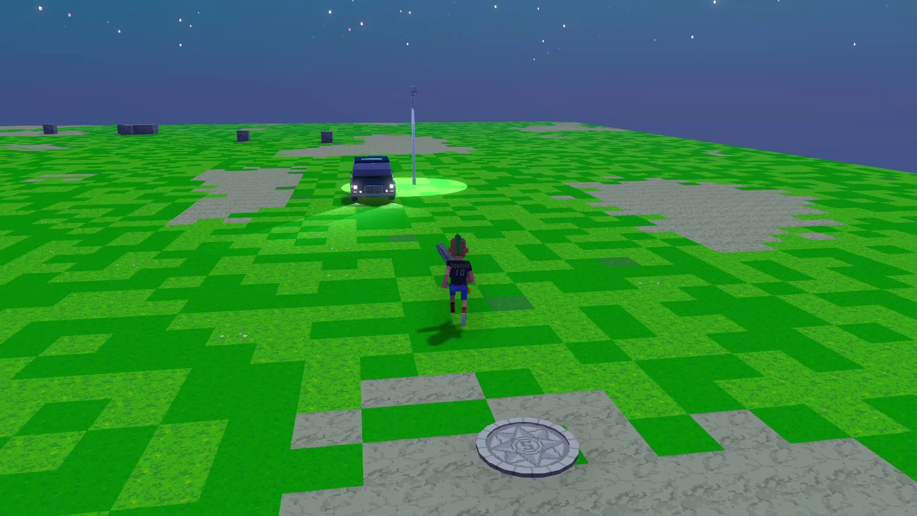
Playtest the night trigger by walking toward the moving car and street light, then return to the editor
key(w)
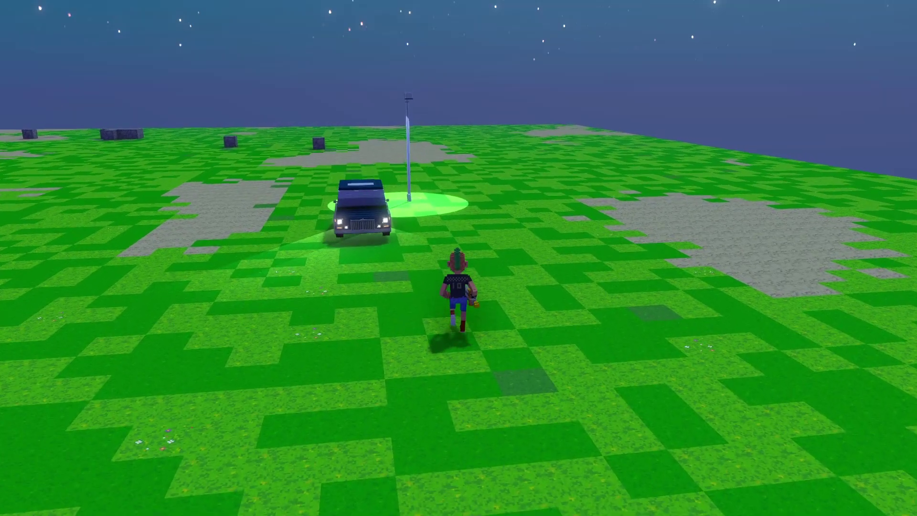
key(w)
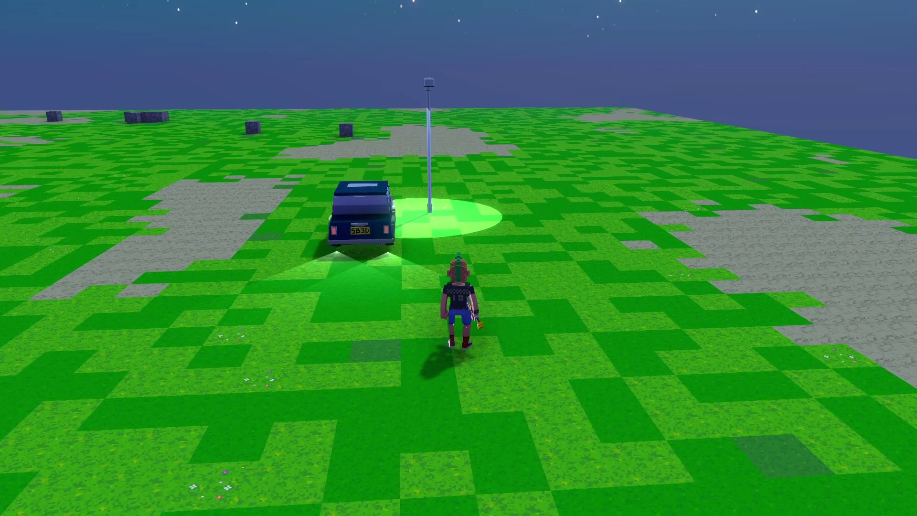
key(w)
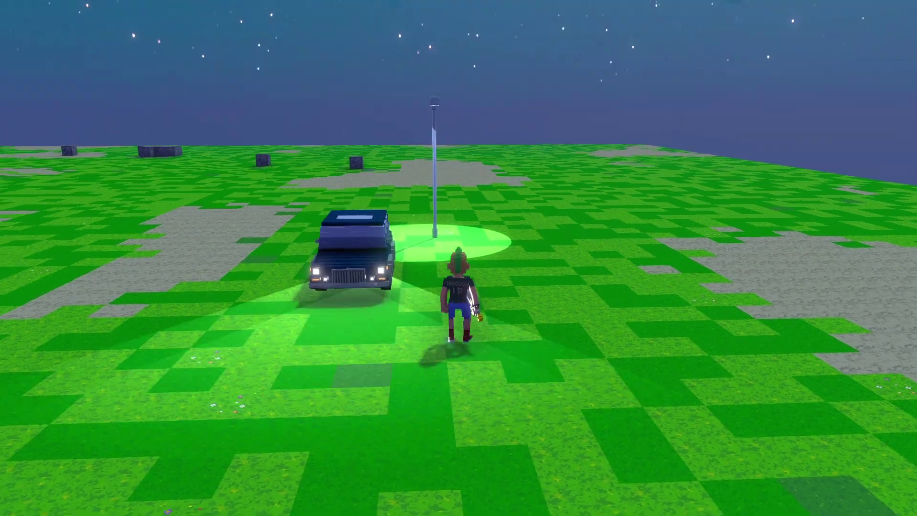
key(Escape)
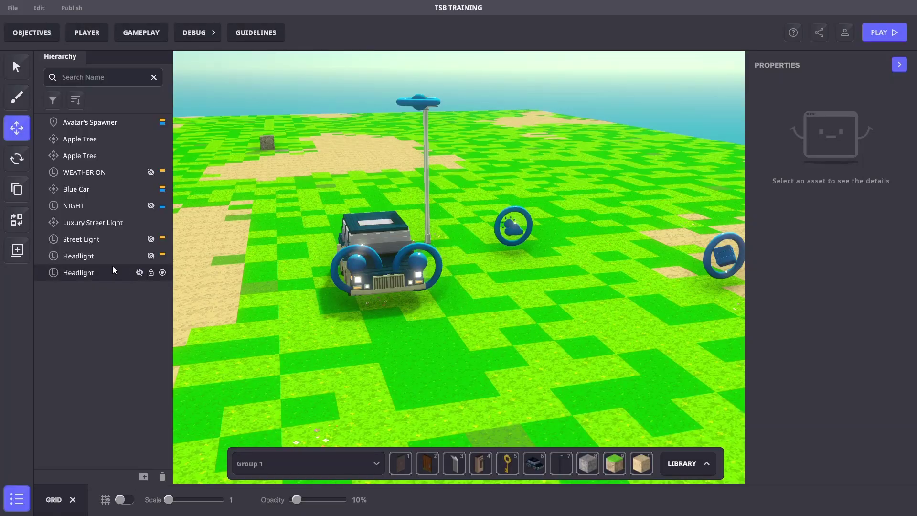
Parent both Headlight assets to the Blue Car in the hierarchy
click(96, 258)
shift+click(98, 272)
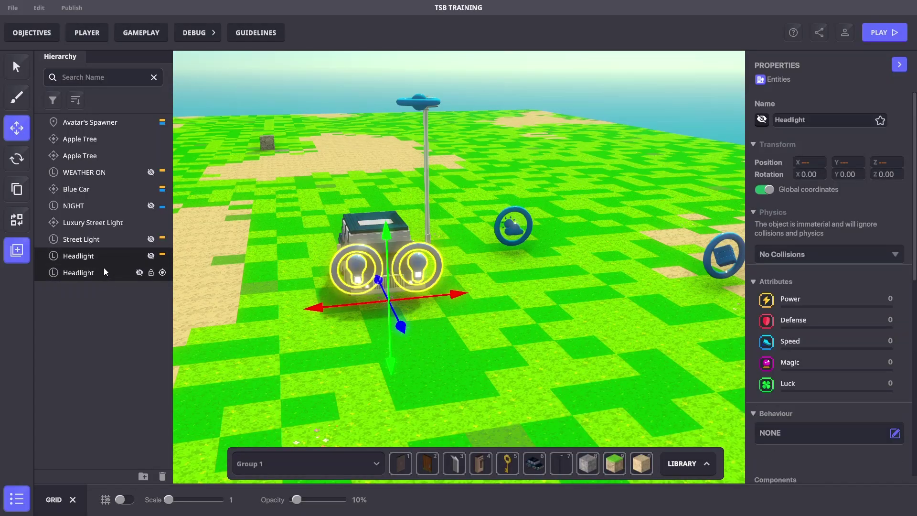
drag(101, 260, 85, 190)
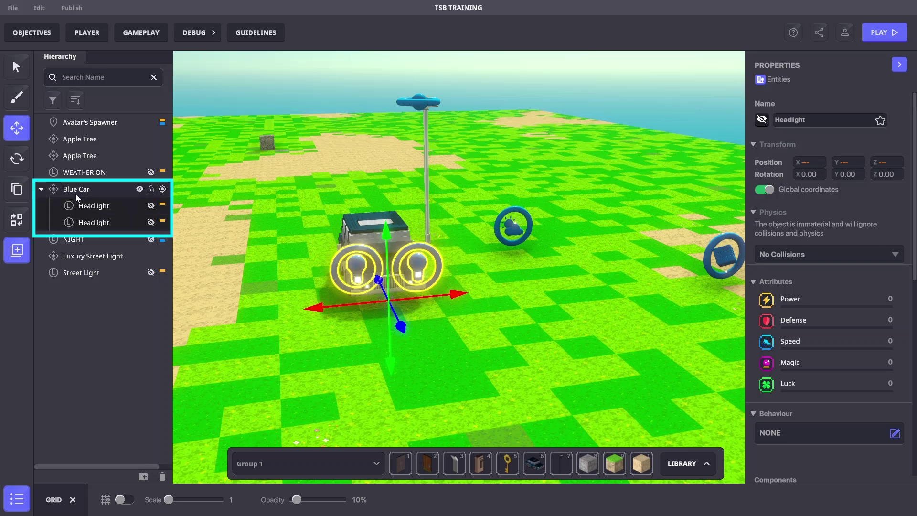
click(271, 328)
Playtest the night trigger by walking toward the car to check the attached headlights
key(ctrl+p)
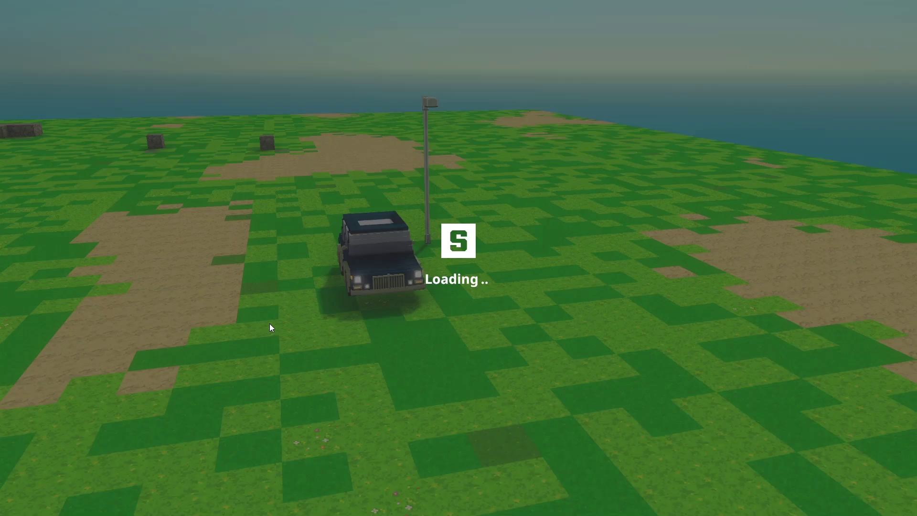
key(w)
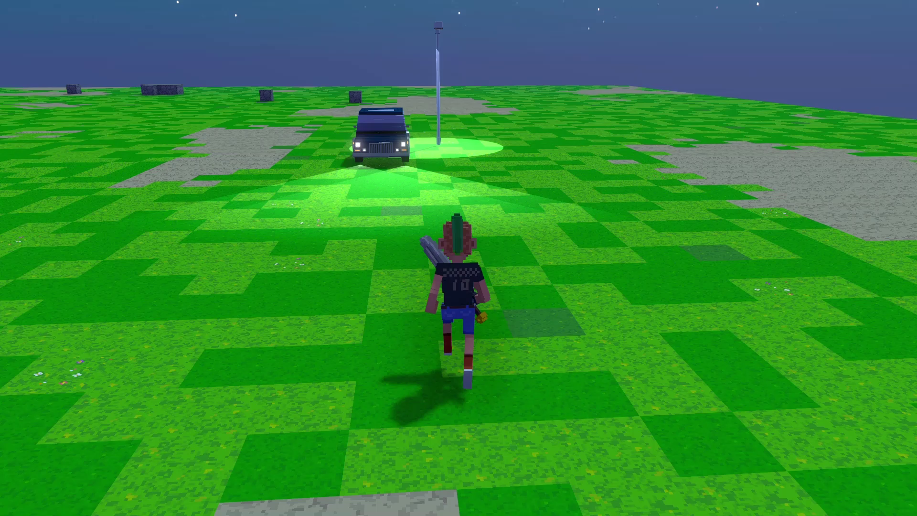
key(w)
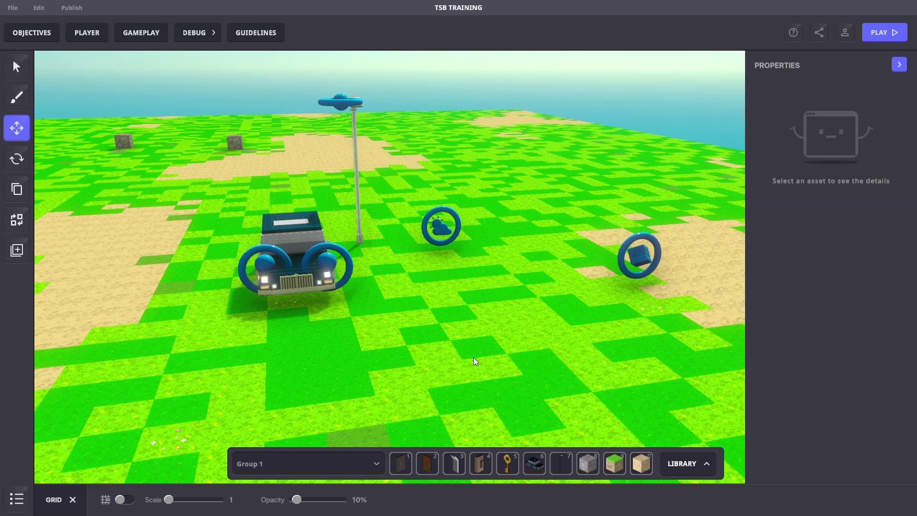
Place two Logic Assets near the street light, using the [SP] Message Broadcaster behaviour to send LightColor from one
key(Tab)
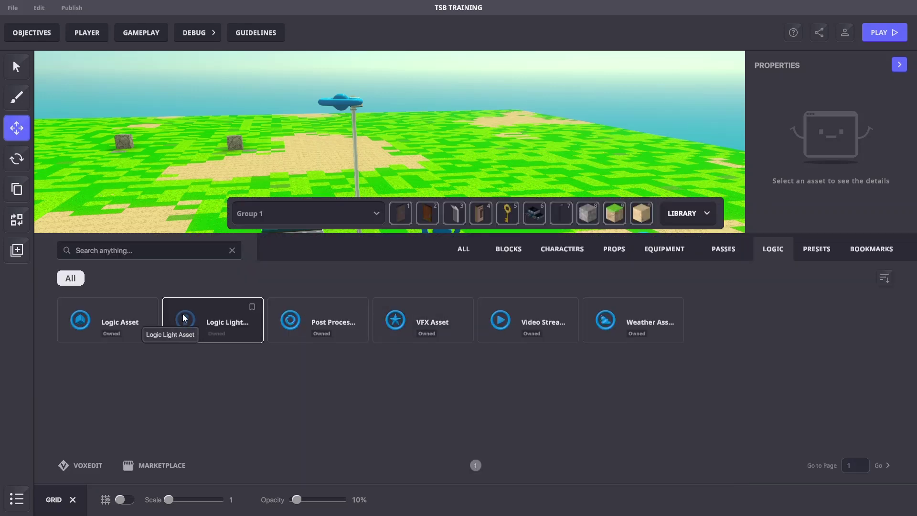
click(110, 320)
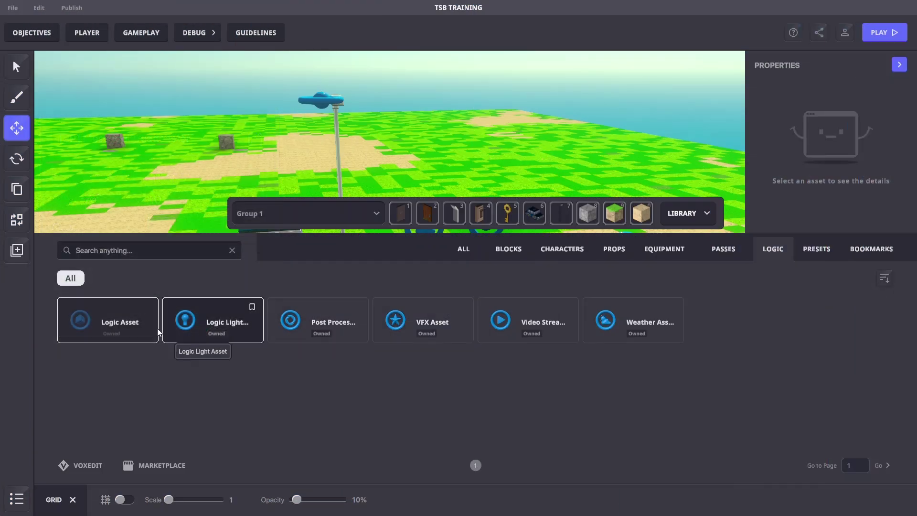
click(105, 321)
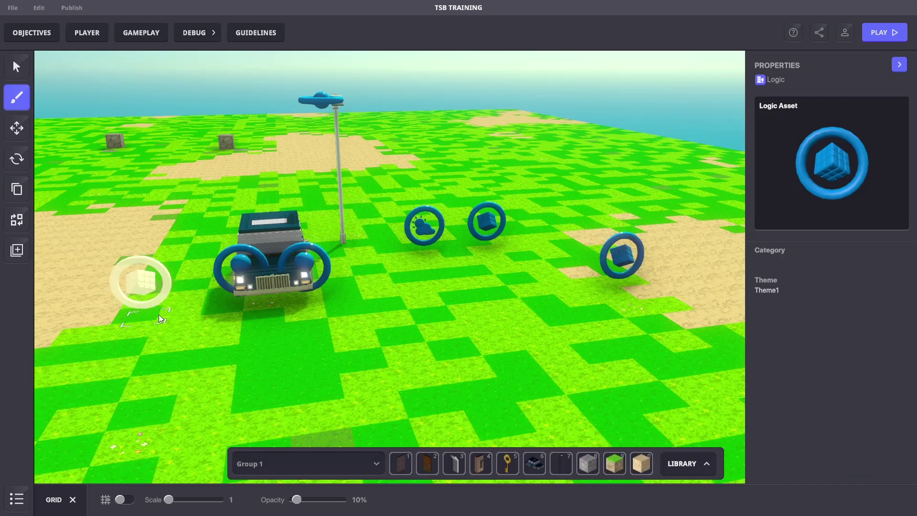
click(478, 319)
click(480, 318)
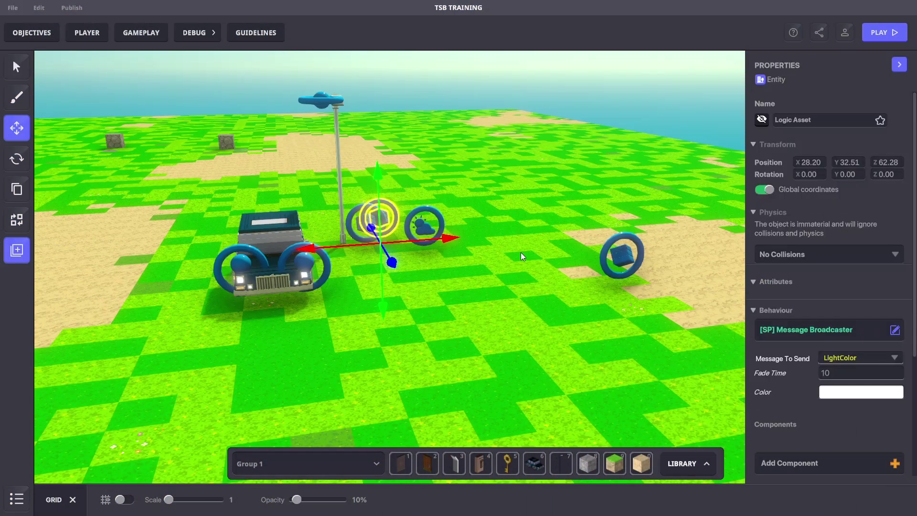
click(519, 214)
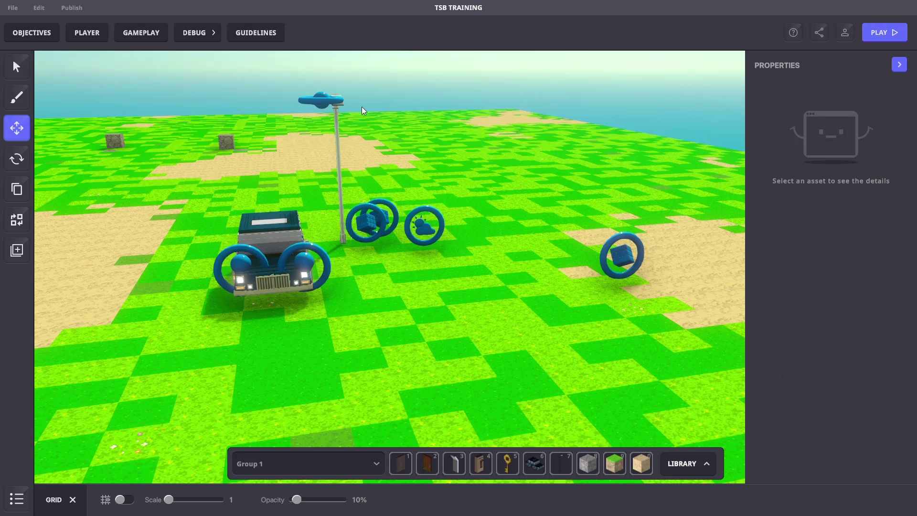
Change the street light's Message Turn ON to the Light message
click(315, 102)
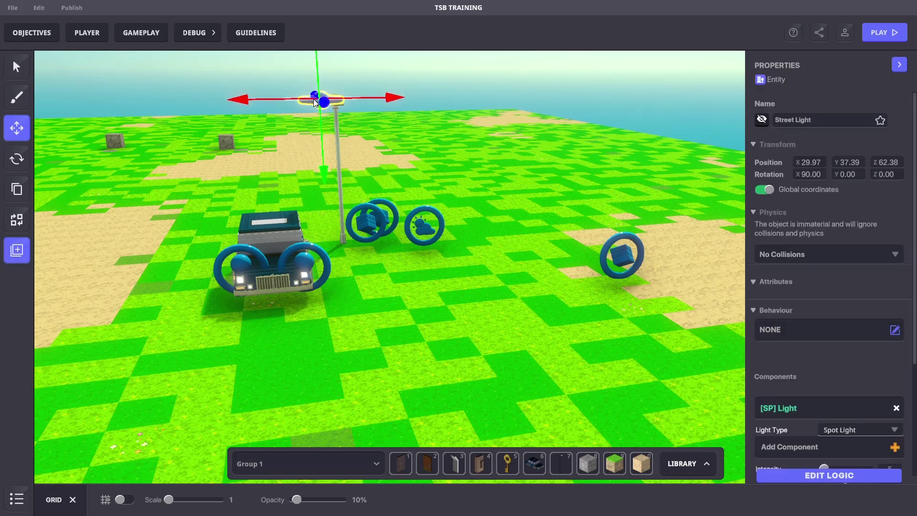
scroll(785, 278, down, 5)
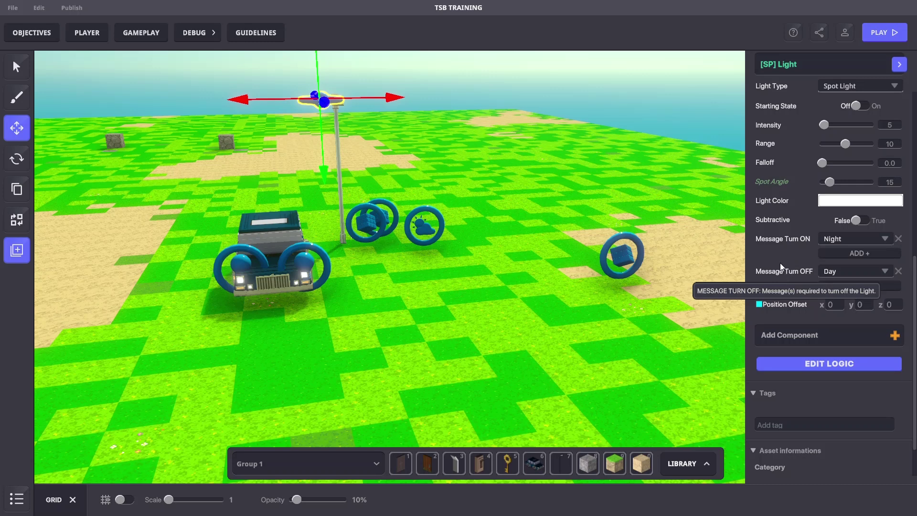
click(837, 240)
text(Light)
click(849, 301)
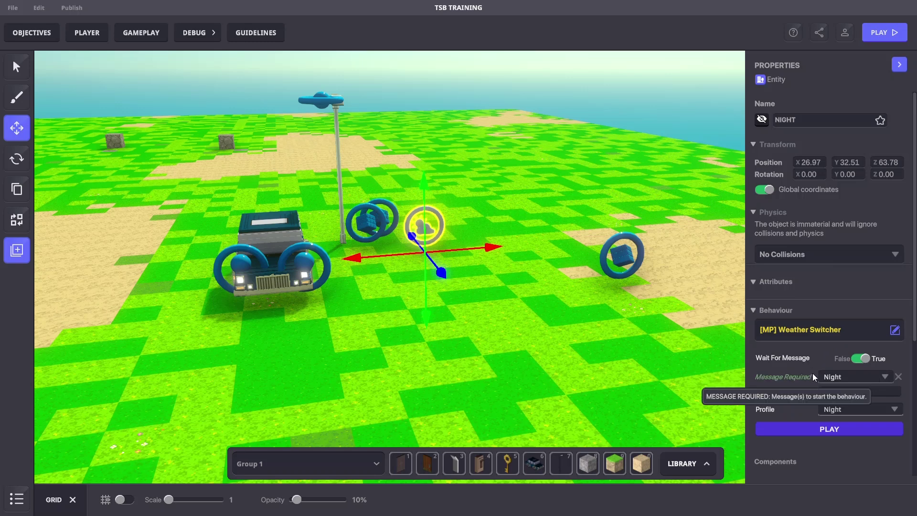
Change the NIGHT weather asset's required message to Weather
click(840, 378)
text(Weather)
click(849, 442)
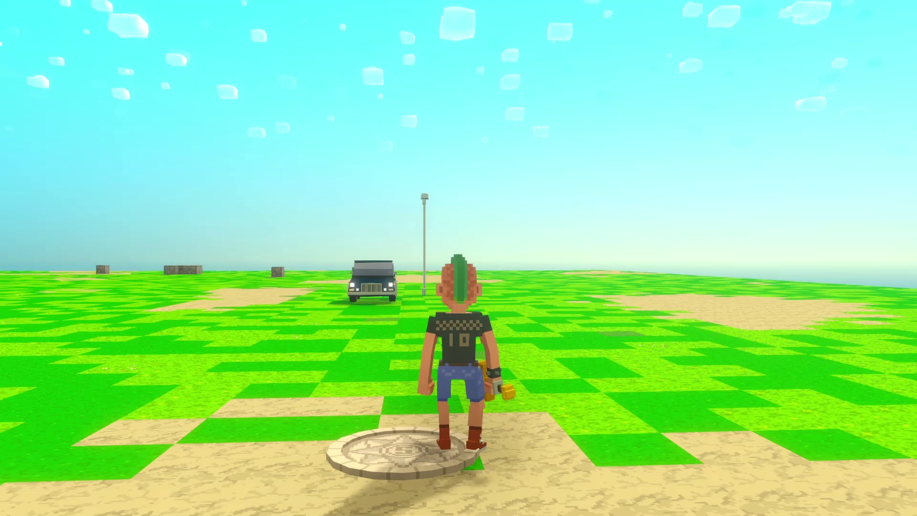
Playtest the separate light and weather messages by walking toward the car, then return to the editor
key(w)
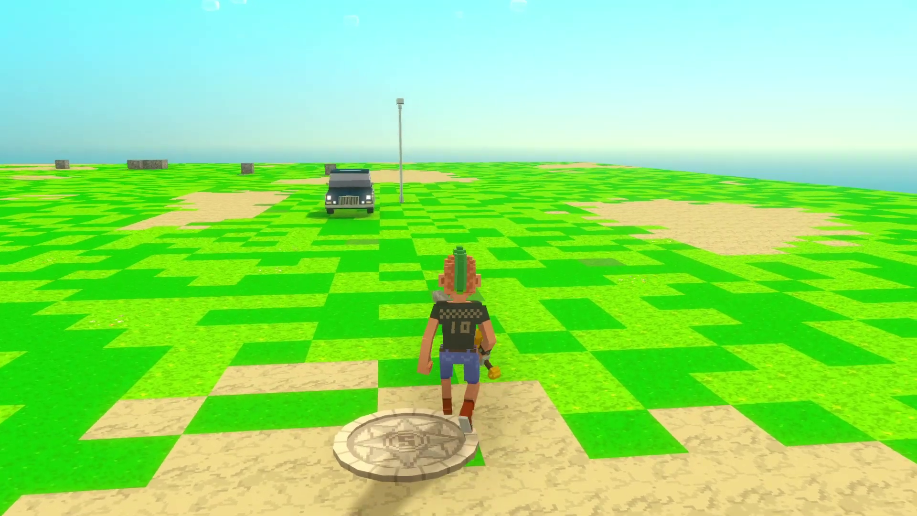
scroll(458, 259, down, 3)
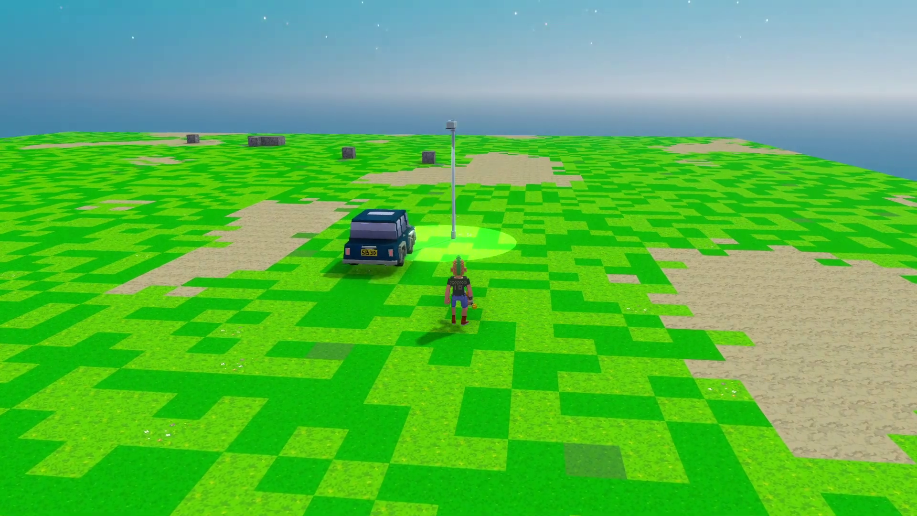
key(Escape)
Save the experience changes and replay the scene, walking toward the car to watch the lights and weather
key(ctrl+s)
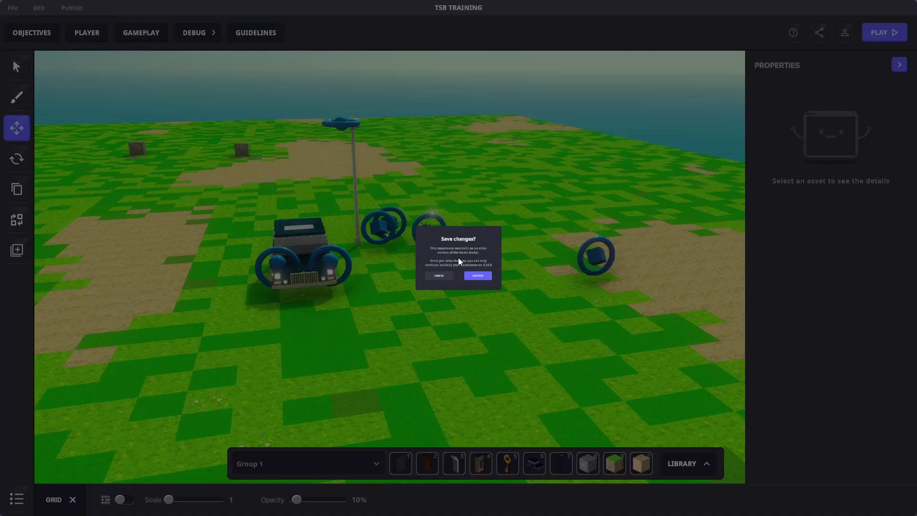
click(502, 306)
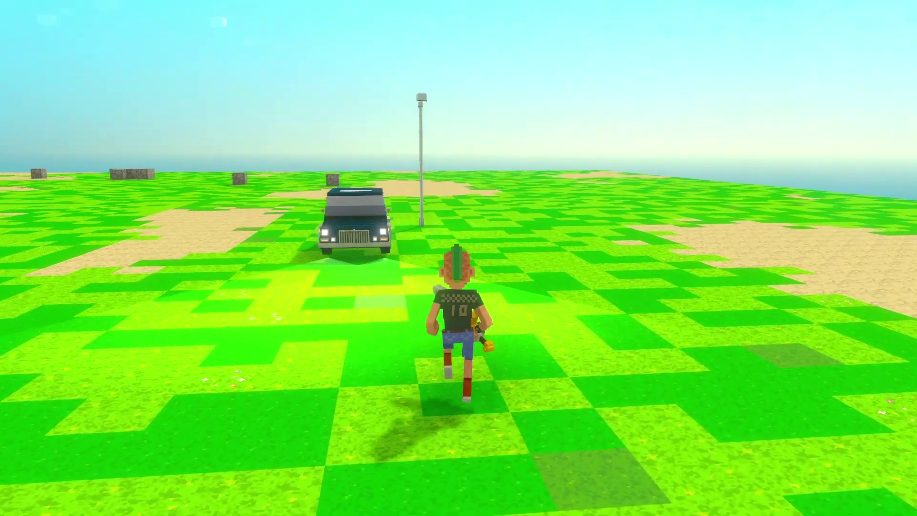
key(w)
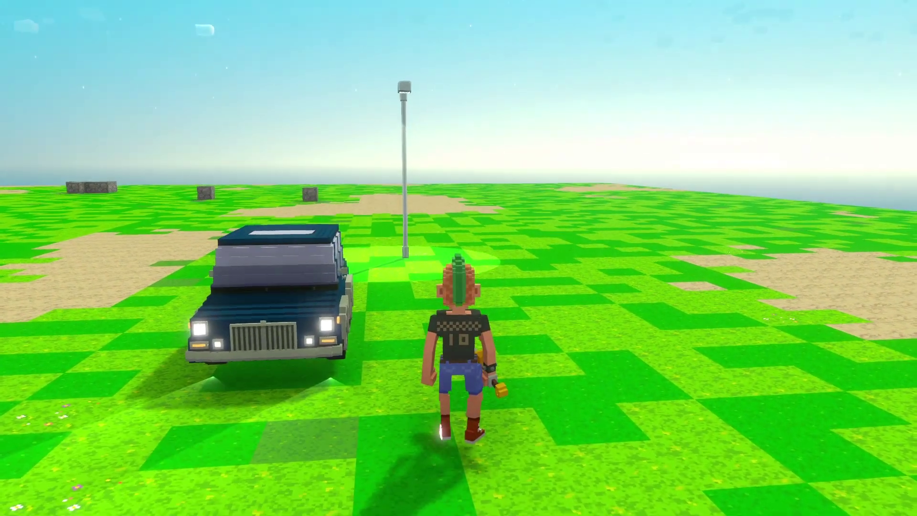
scroll(458, 258, down, 3)
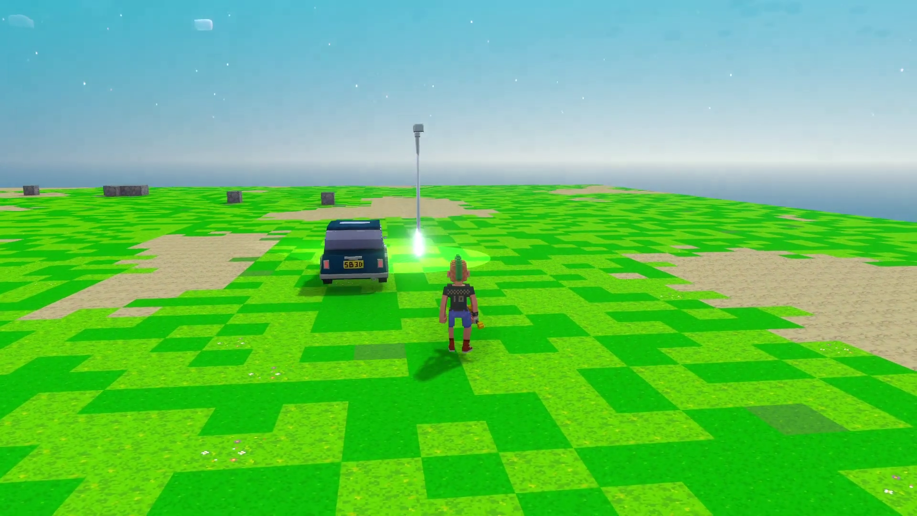